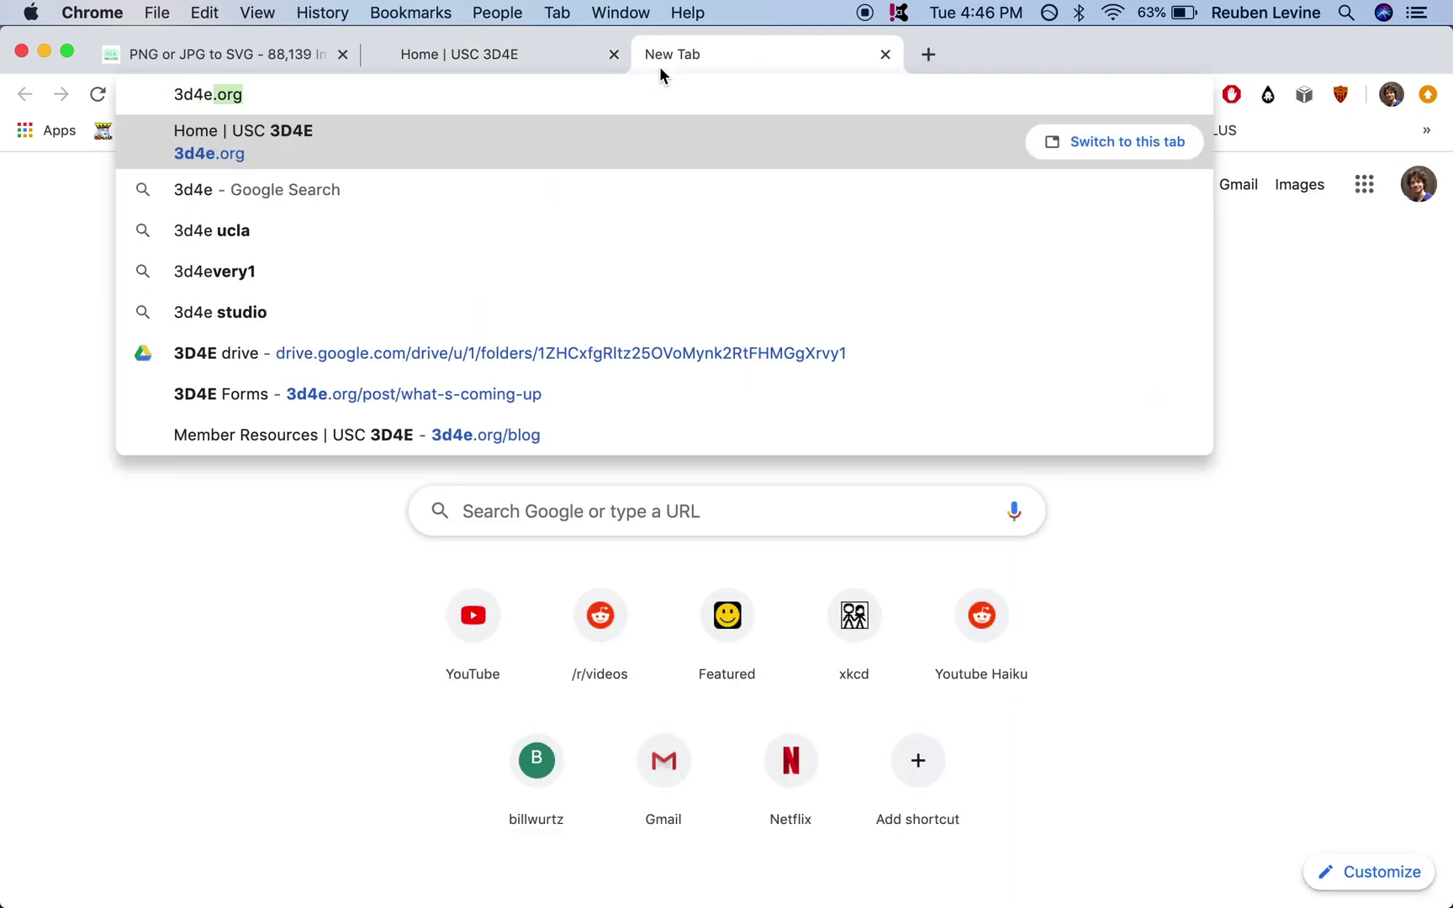
- Run a Google search for 3d4e in the new tab
{"action": "key", "text": "Delete"}
{"action": "key", "text": "Return"}
- Narrow the browser, show Google Images for 3d4e, and drag the black logo to the desktop as download.png
{"action": "left_click_drag", "start_coordinate": [1294, 521], "coordinate": [1217, 524]}
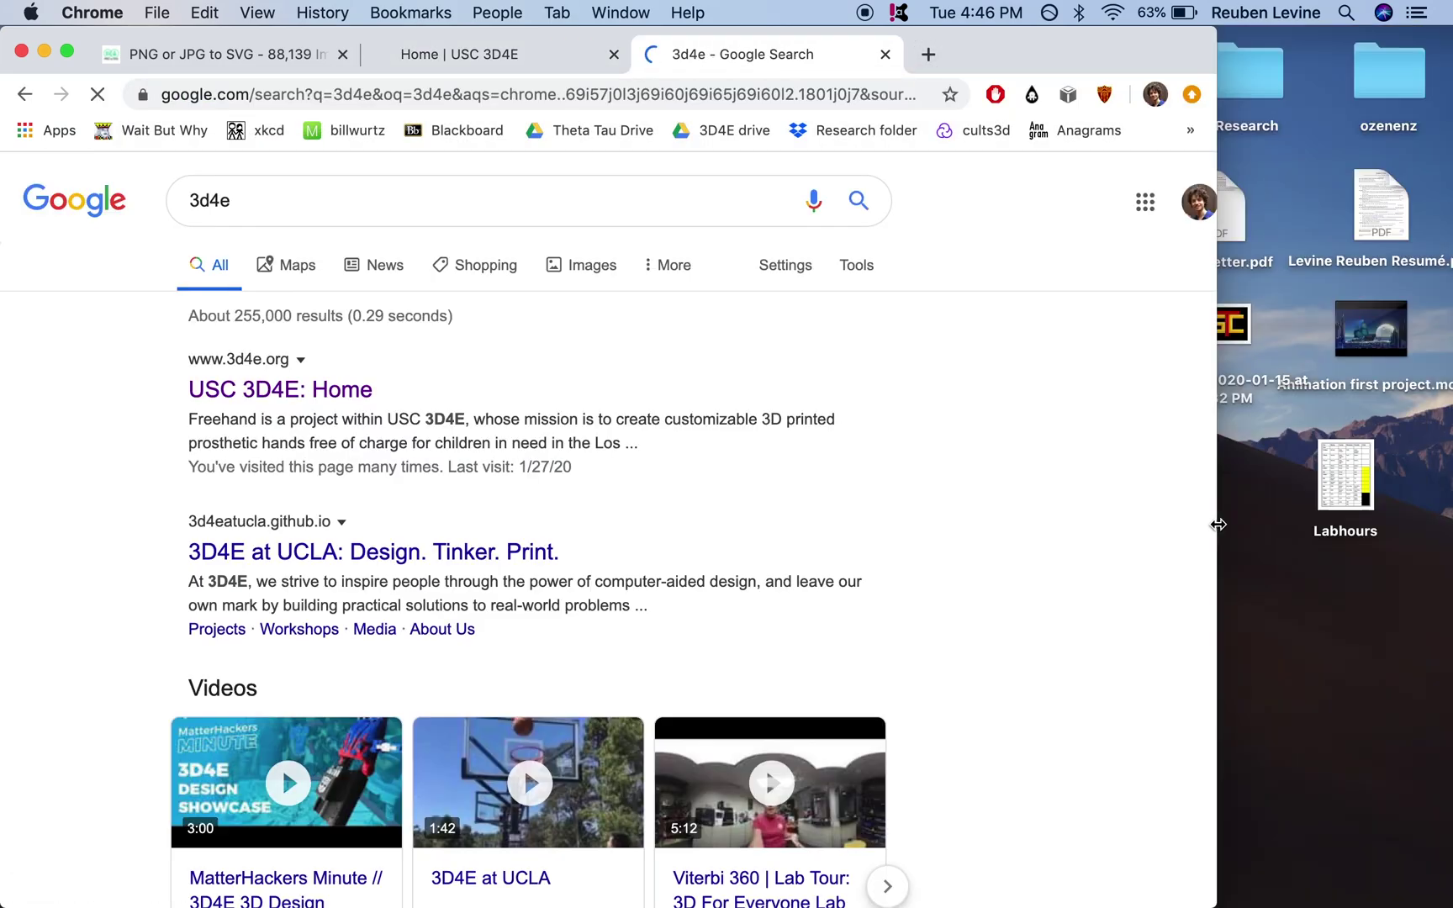
{"action": "left_click", "coordinate": [565, 270]}
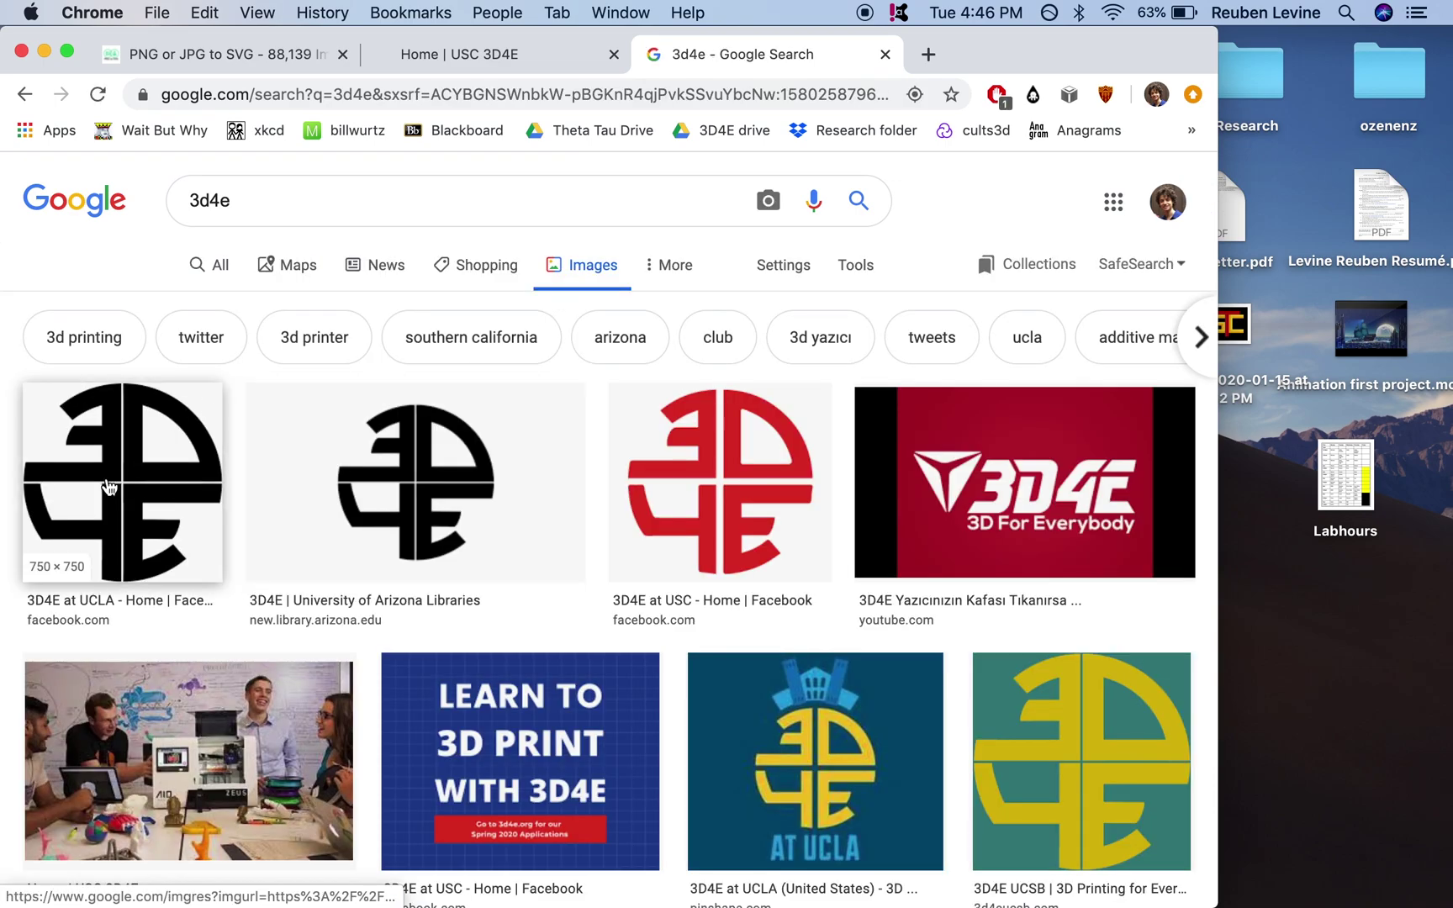
{"action": "left_click_drag", "start_coordinate": [121, 481], "coordinate": [1326, 635]}
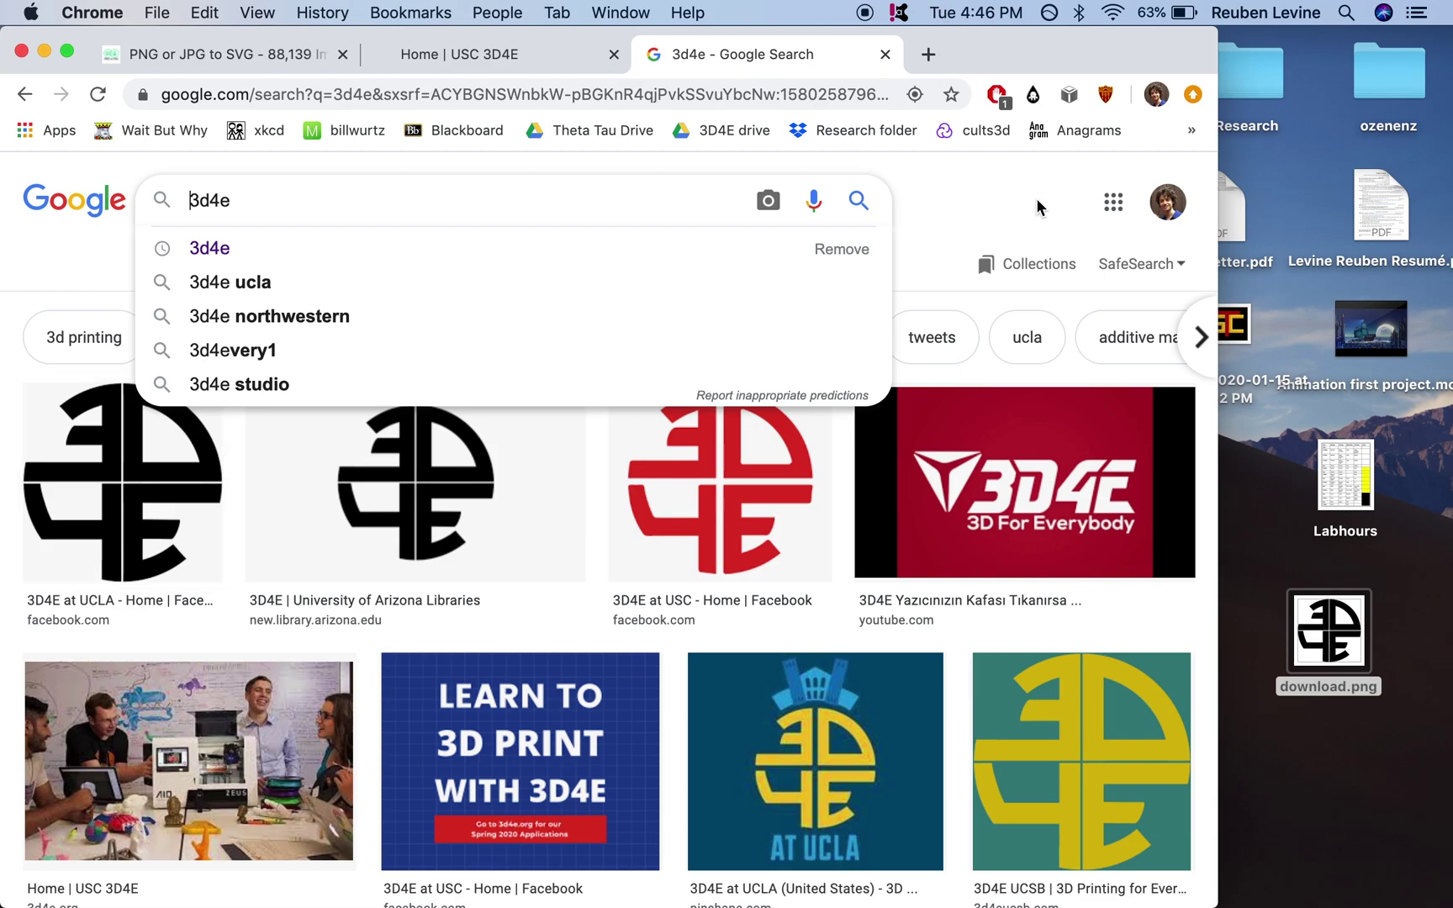
{"action": "left_click", "coordinate": [1024, 166]}
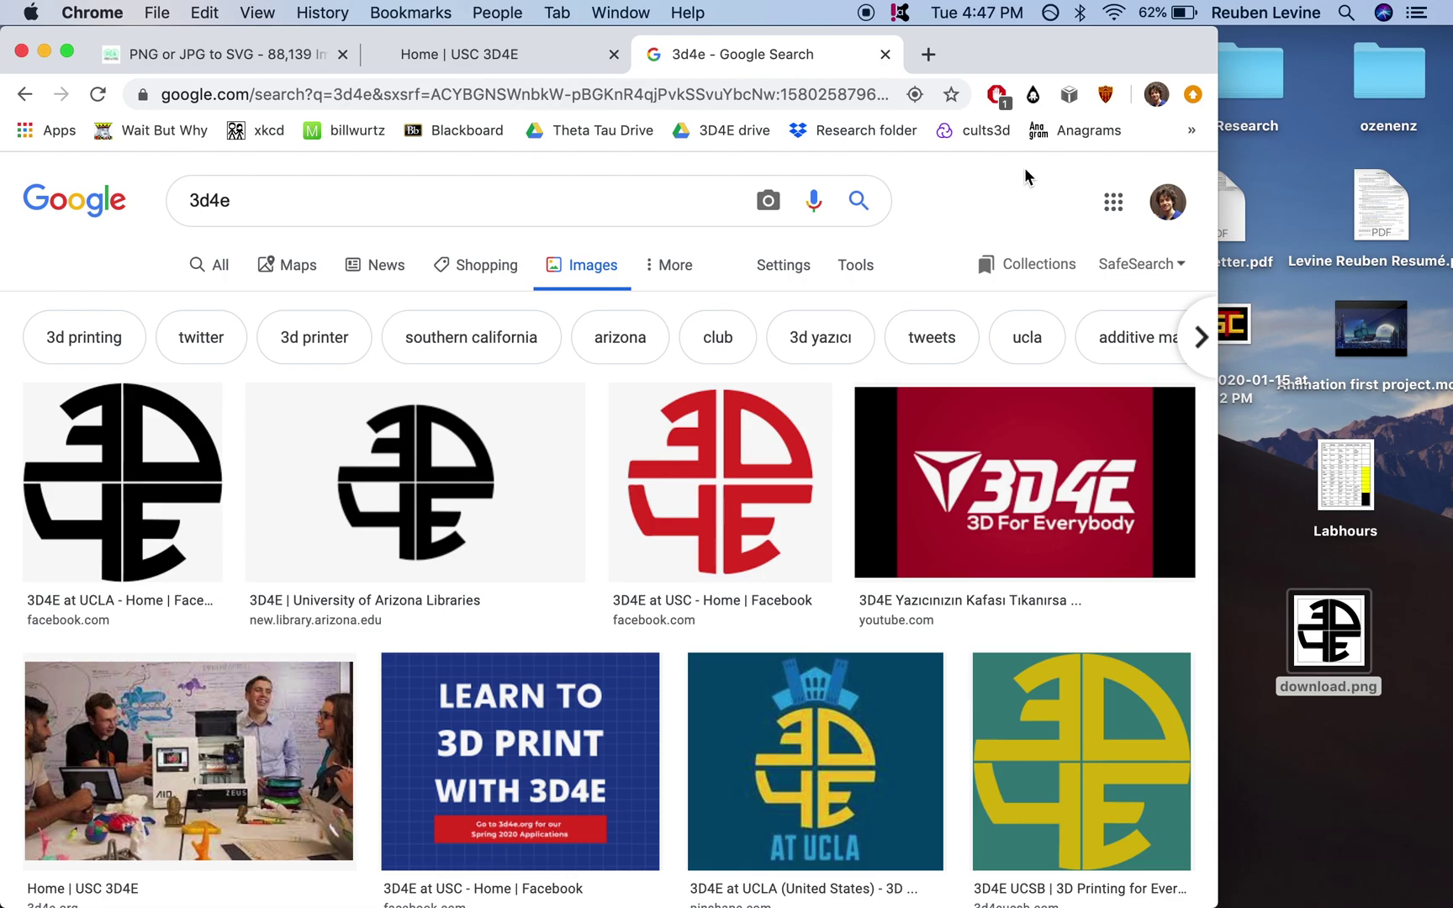
- Close the Google tab and upload download.png from the Desktop to the pngtosvg.com converter
{"action": "left_click", "coordinate": [886, 56]}
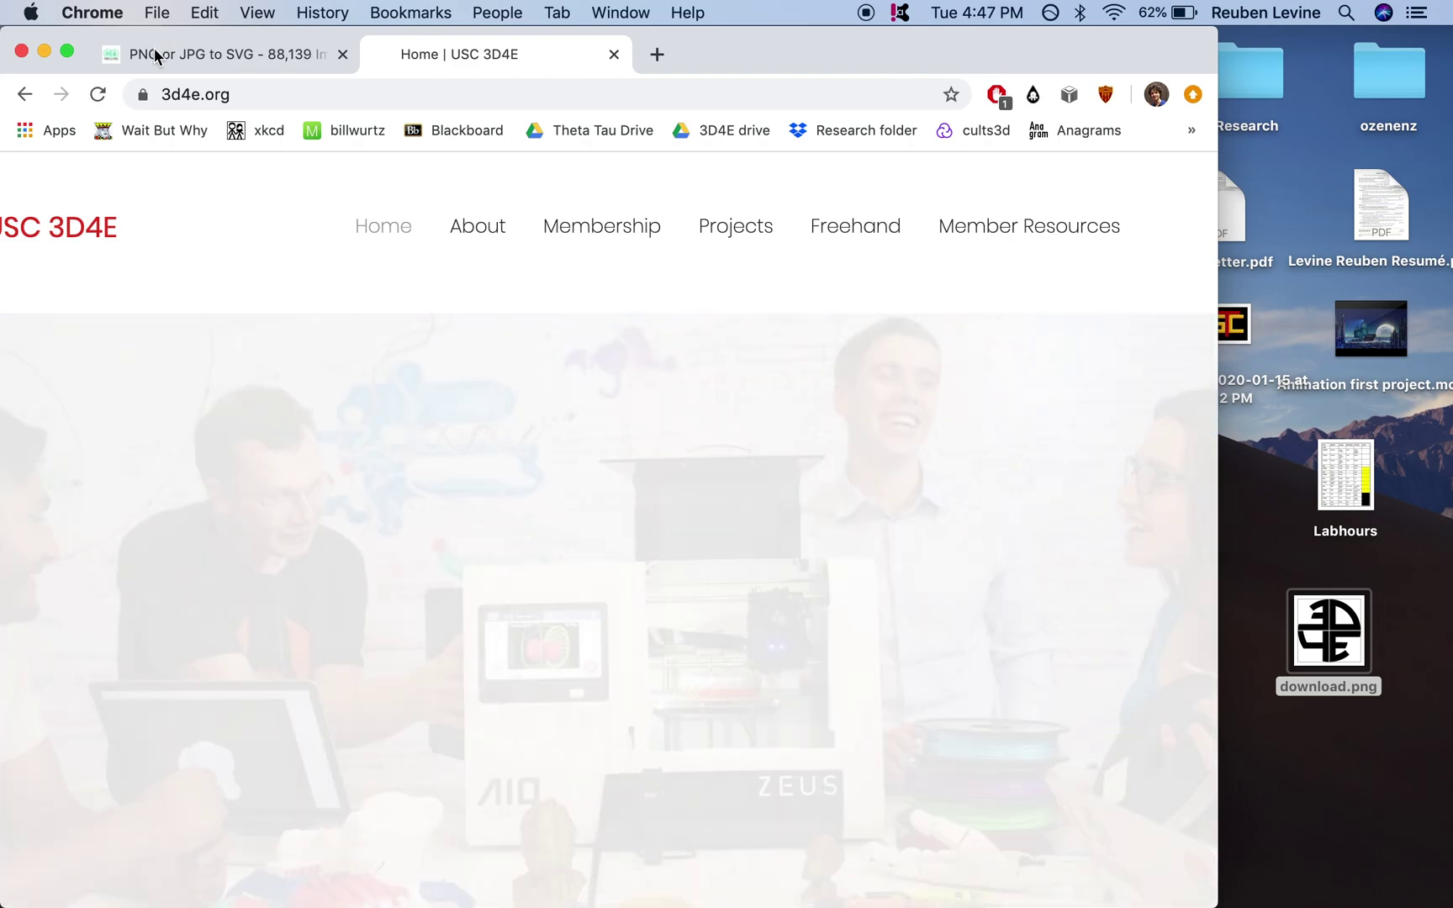
{"action": "left_click", "coordinate": [154, 55]}
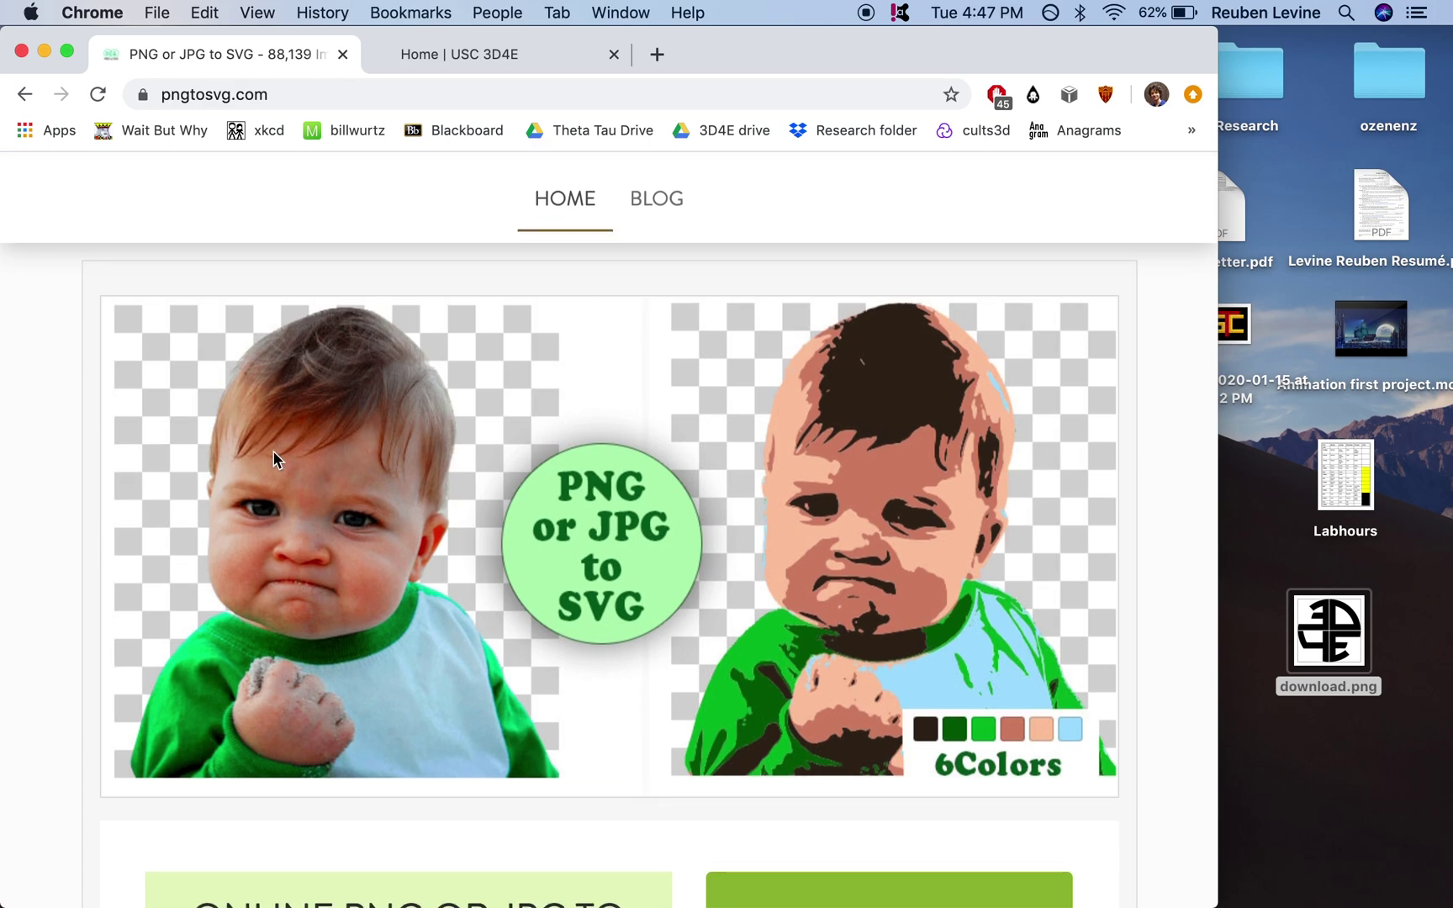
{"action": "scroll", "coordinate": [301, 520], "scroll_direction": "down", "scroll_amount": 5}
{"action": "scroll", "coordinate": [302, 522], "scroll_direction": "down", "scroll_amount": 12}
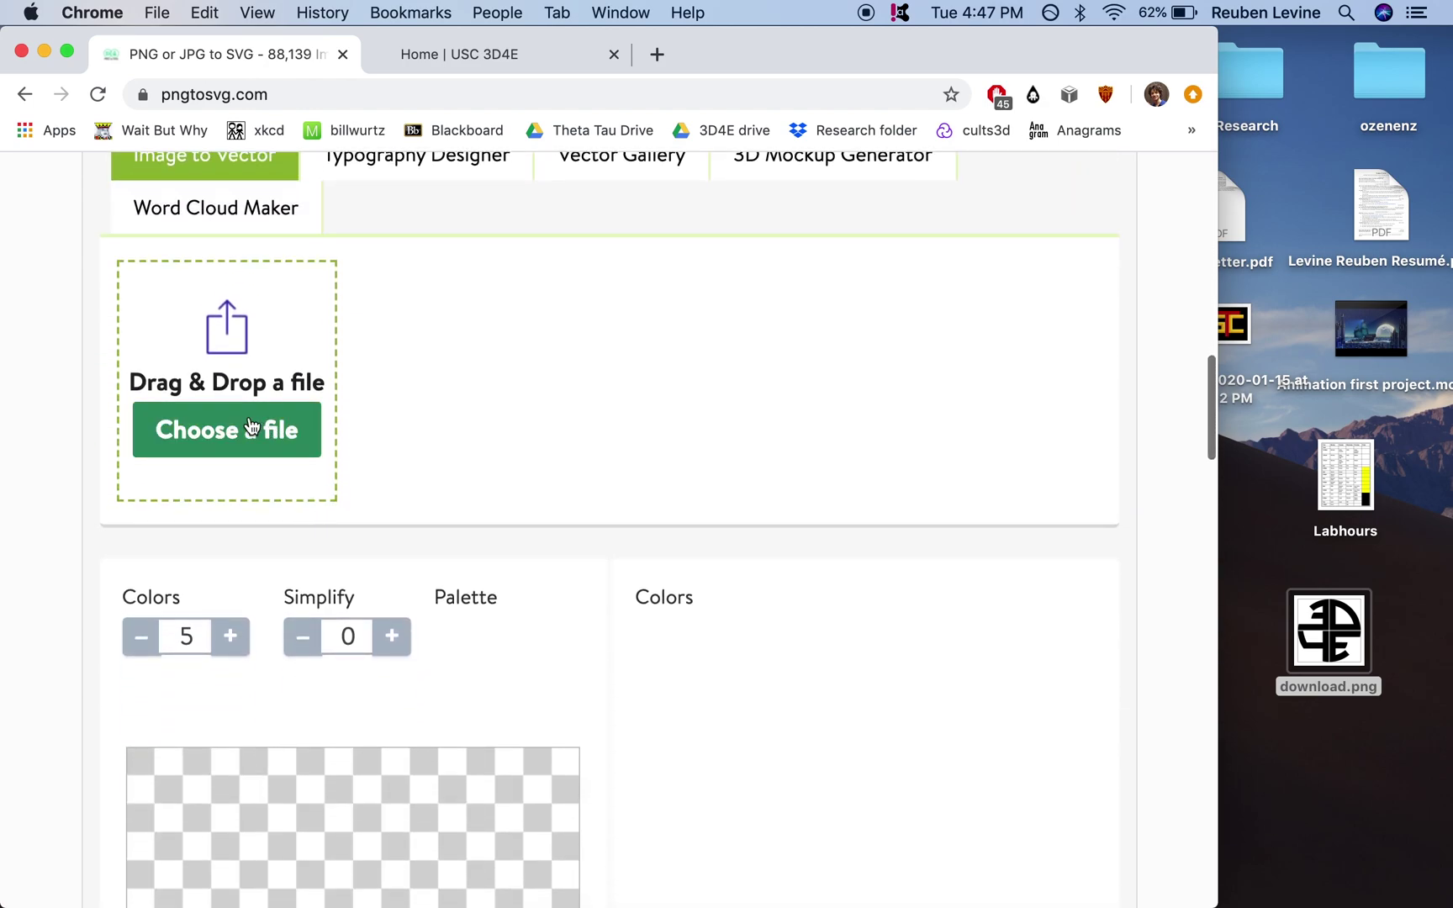
{"action": "left_click", "coordinate": [251, 427]}
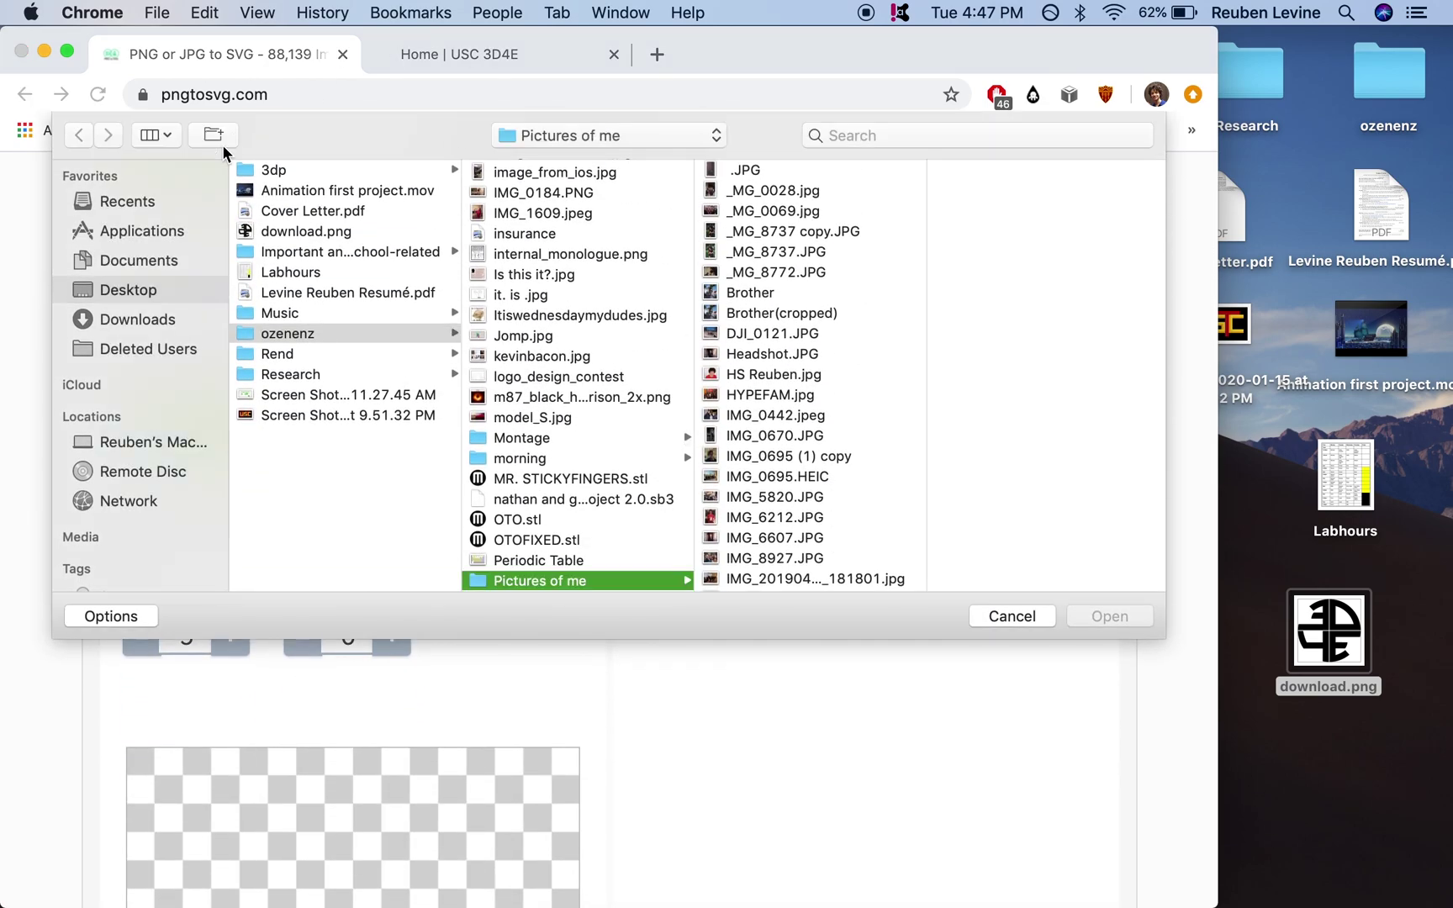
{"action": "scroll", "coordinate": [803, 452], "scroll_direction": "down", "scroll_amount": 8}
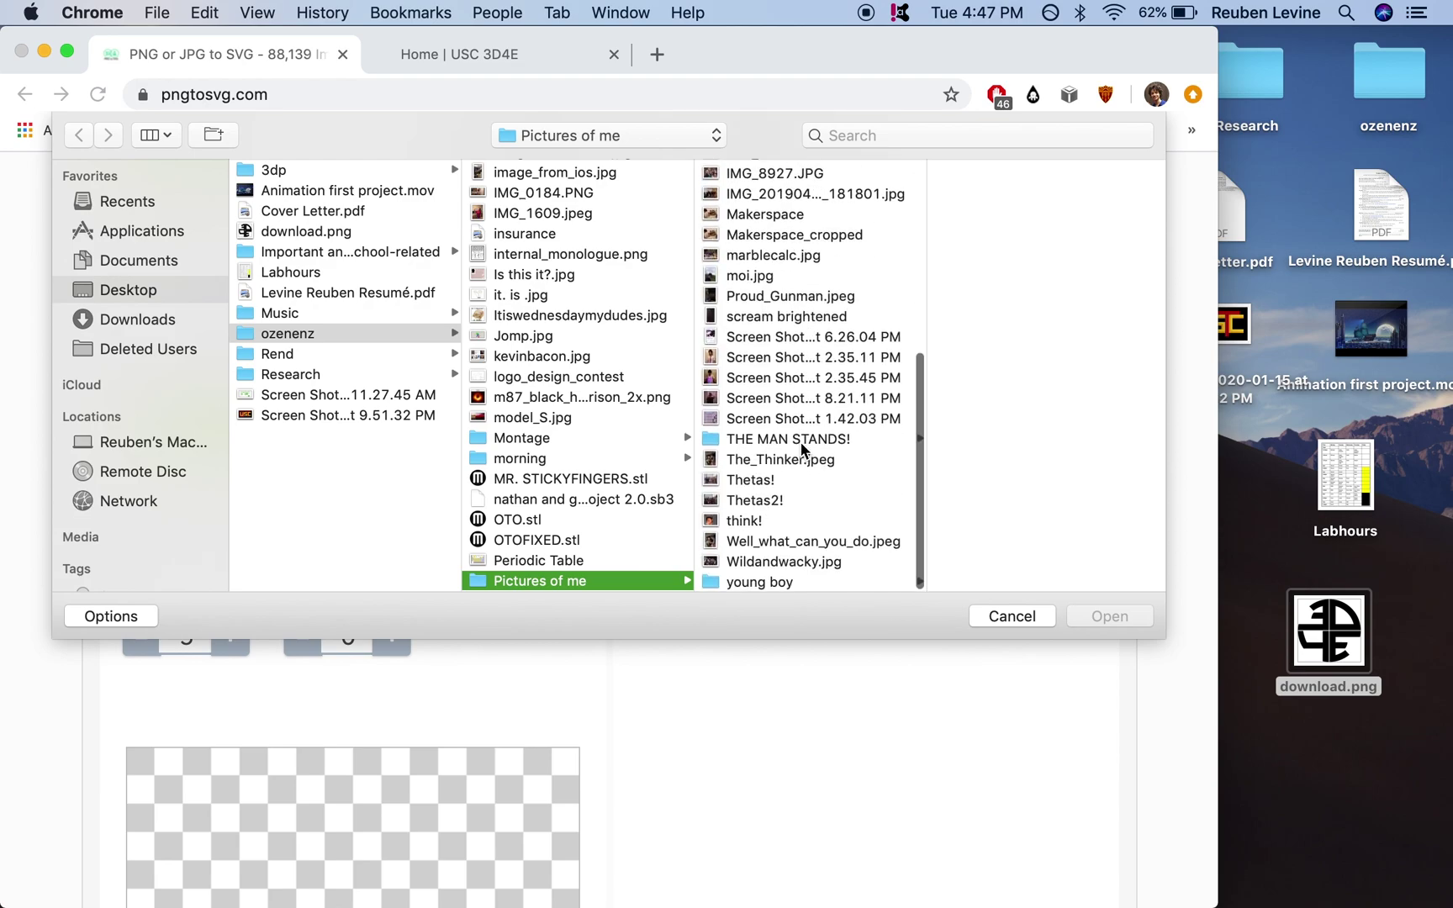
{"action": "left_click", "coordinate": [305, 230]}
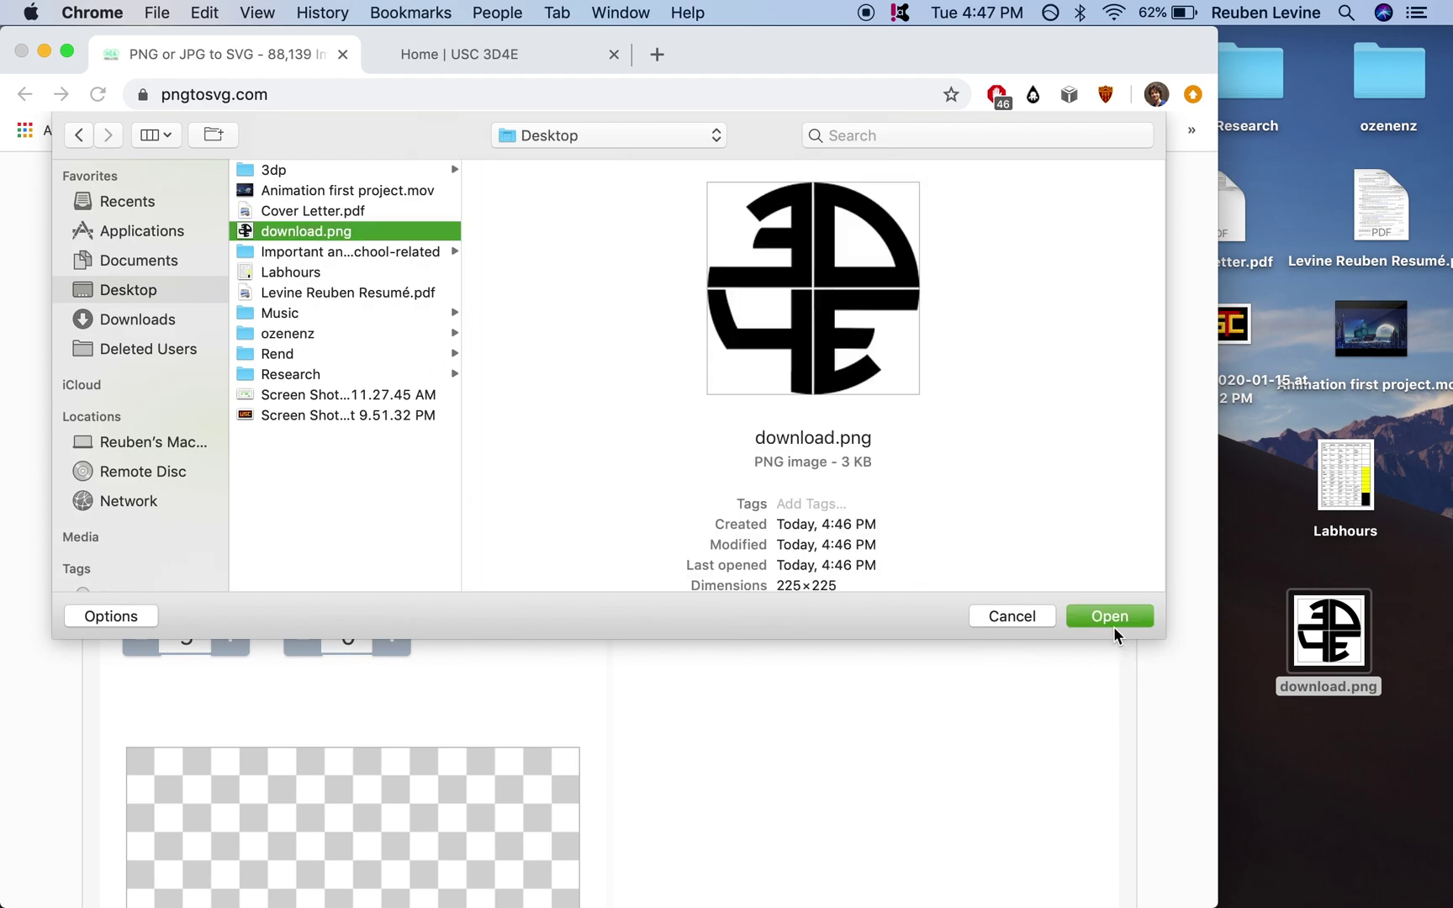
{"action": "left_click", "coordinate": [1109, 615]}
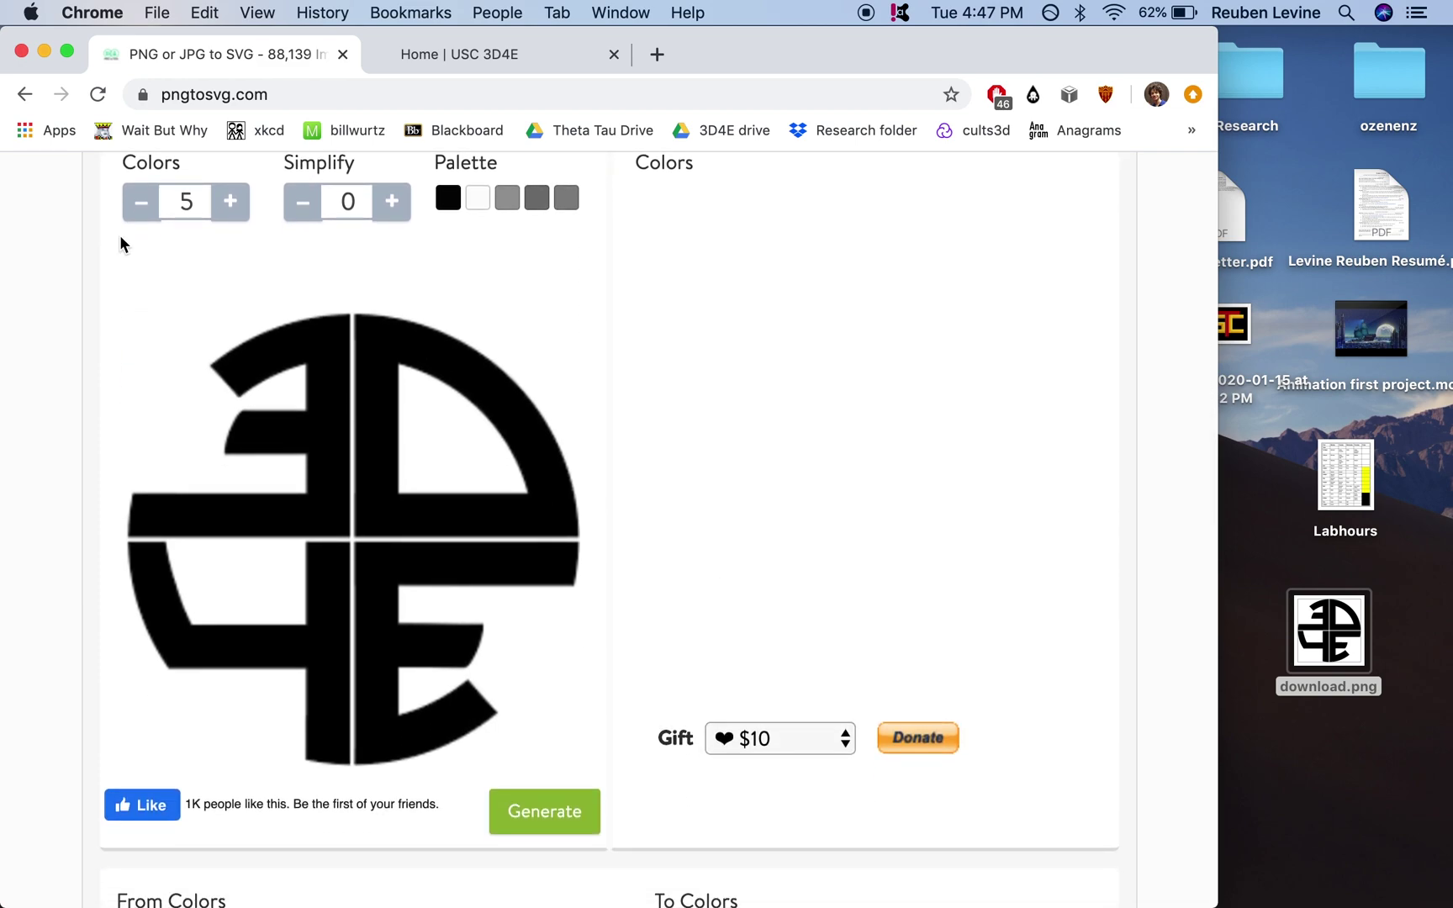
- Reduce the logo's colour count from 5 to 2
{"action": "scroll", "coordinate": [201, 231], "scroll_direction": "up", "scroll_amount": 2}
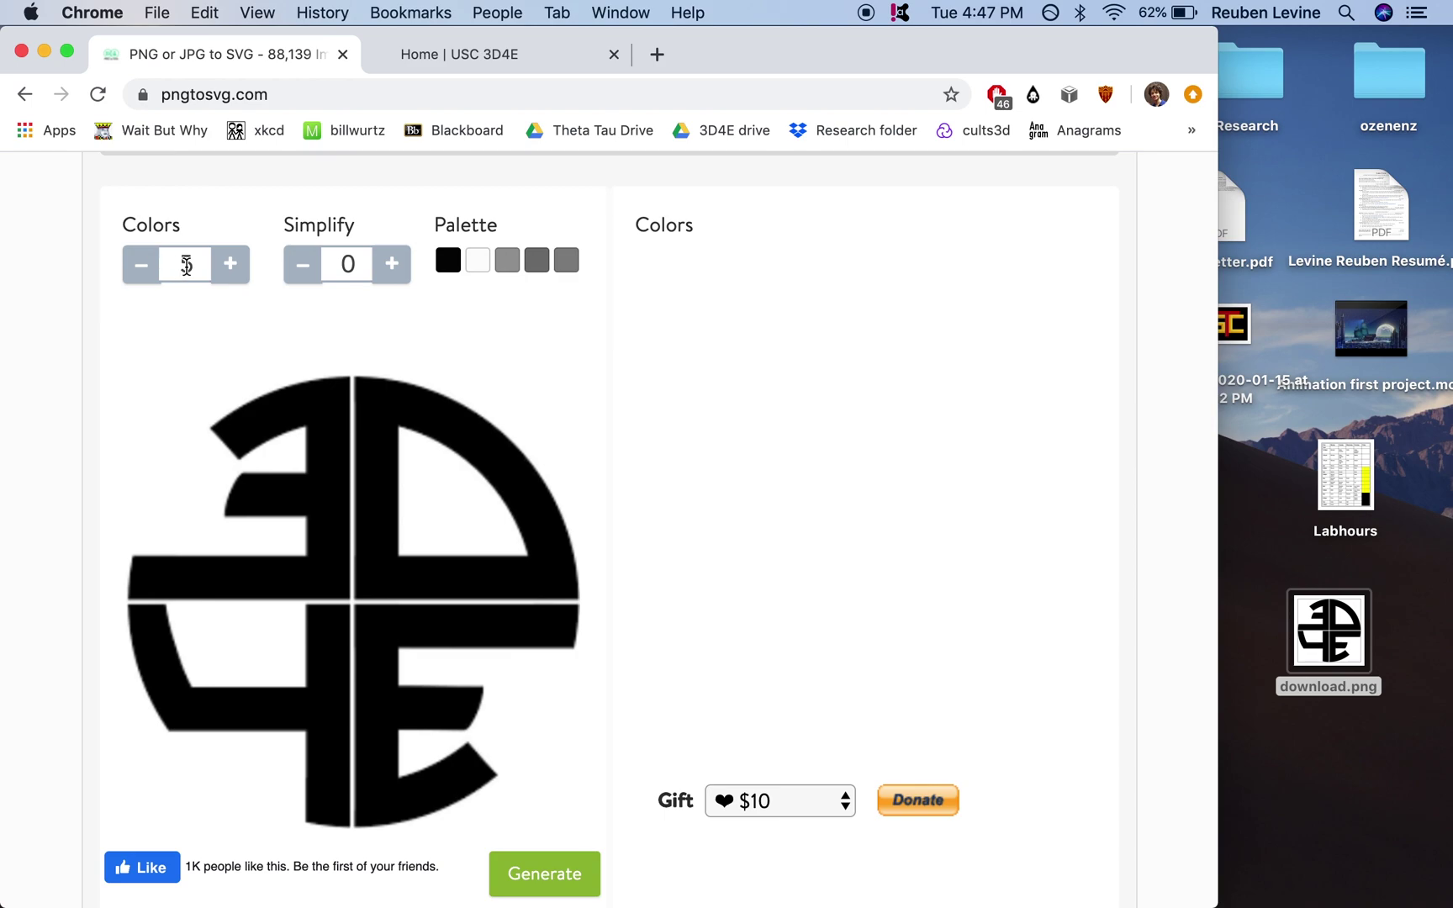
{"action": "left_click_drag", "start_coordinate": [206, 269], "coordinate": [177, 267]}
{"action": "left_click", "coordinate": [140, 266]}
{"action": "left_click", "coordinate": [138, 267]}
{"action": "left_click", "coordinate": [140, 268]}
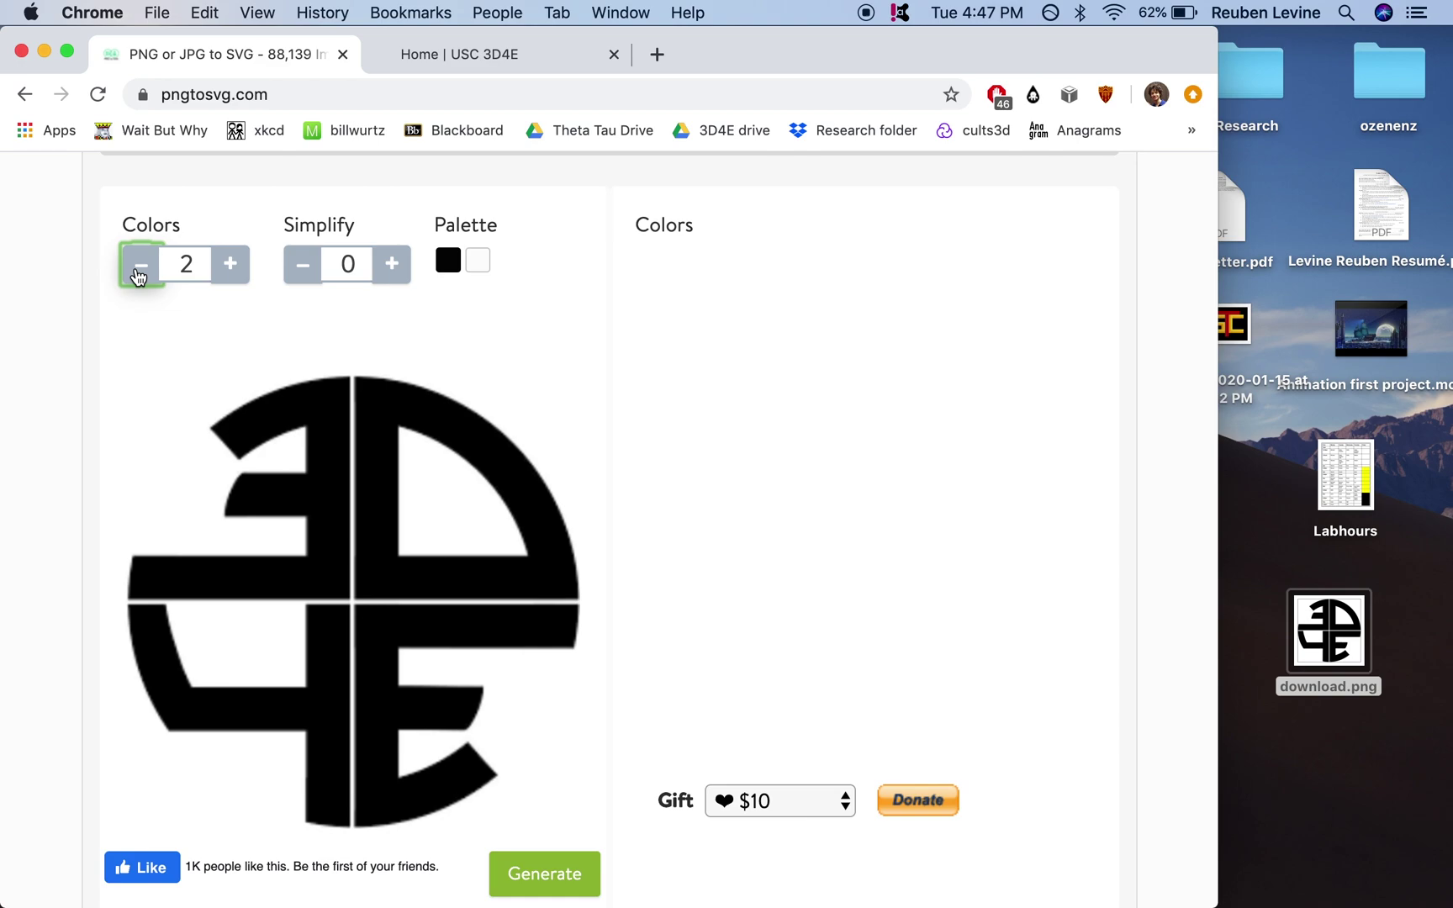
- Generate the SVG from the 2-colour logo and download it
{"action": "scroll", "coordinate": [237, 412], "scroll_direction": "down", "scroll_amount": 3}
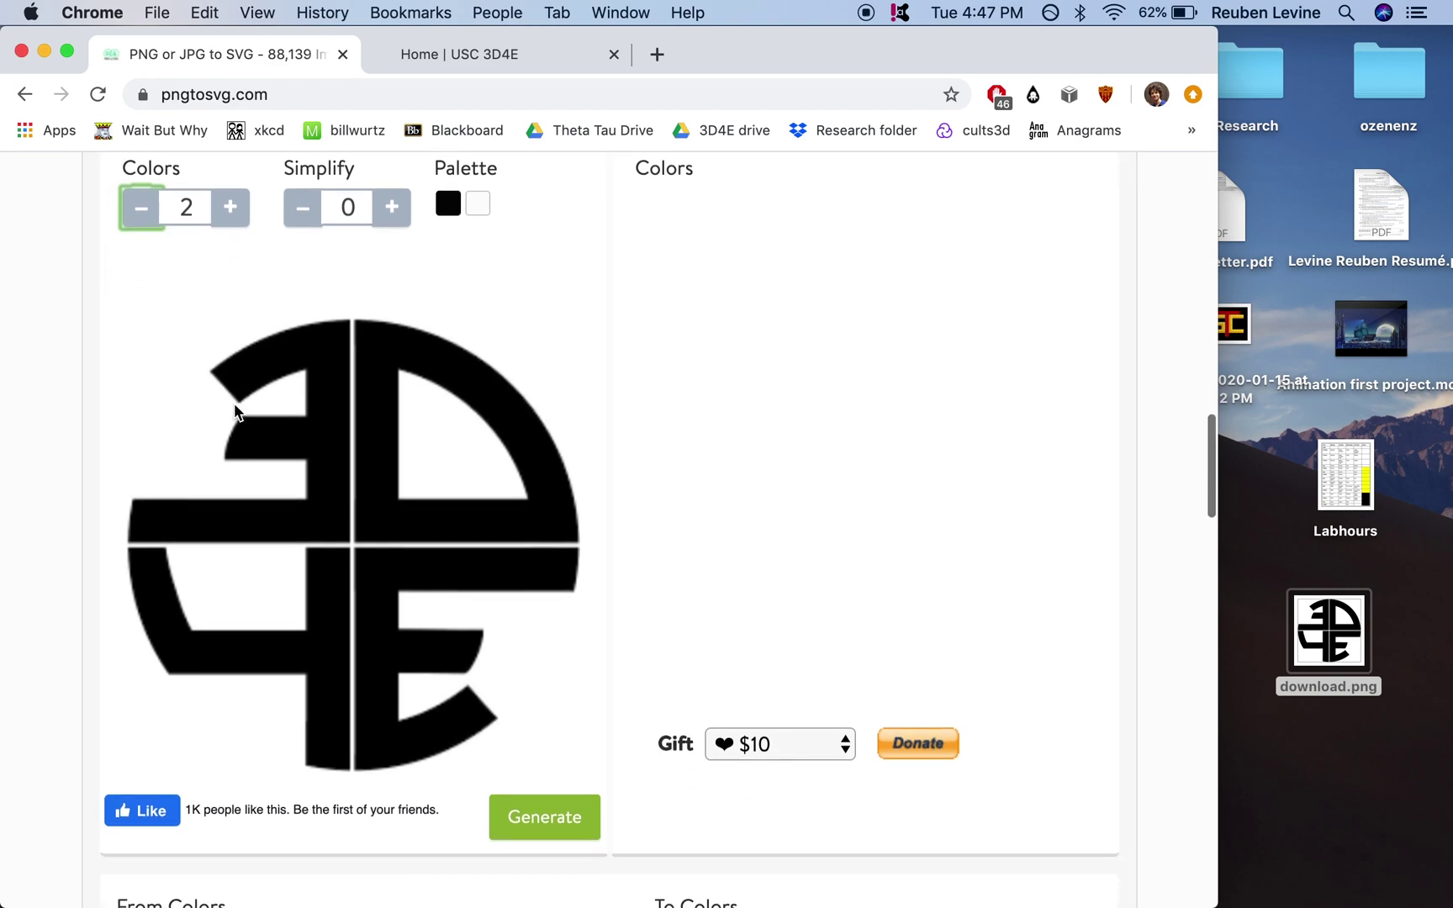
{"action": "scroll", "coordinate": [469, 641], "scroll_direction": "up", "scroll_amount": 2}
{"action": "left_click", "coordinate": [516, 818]}
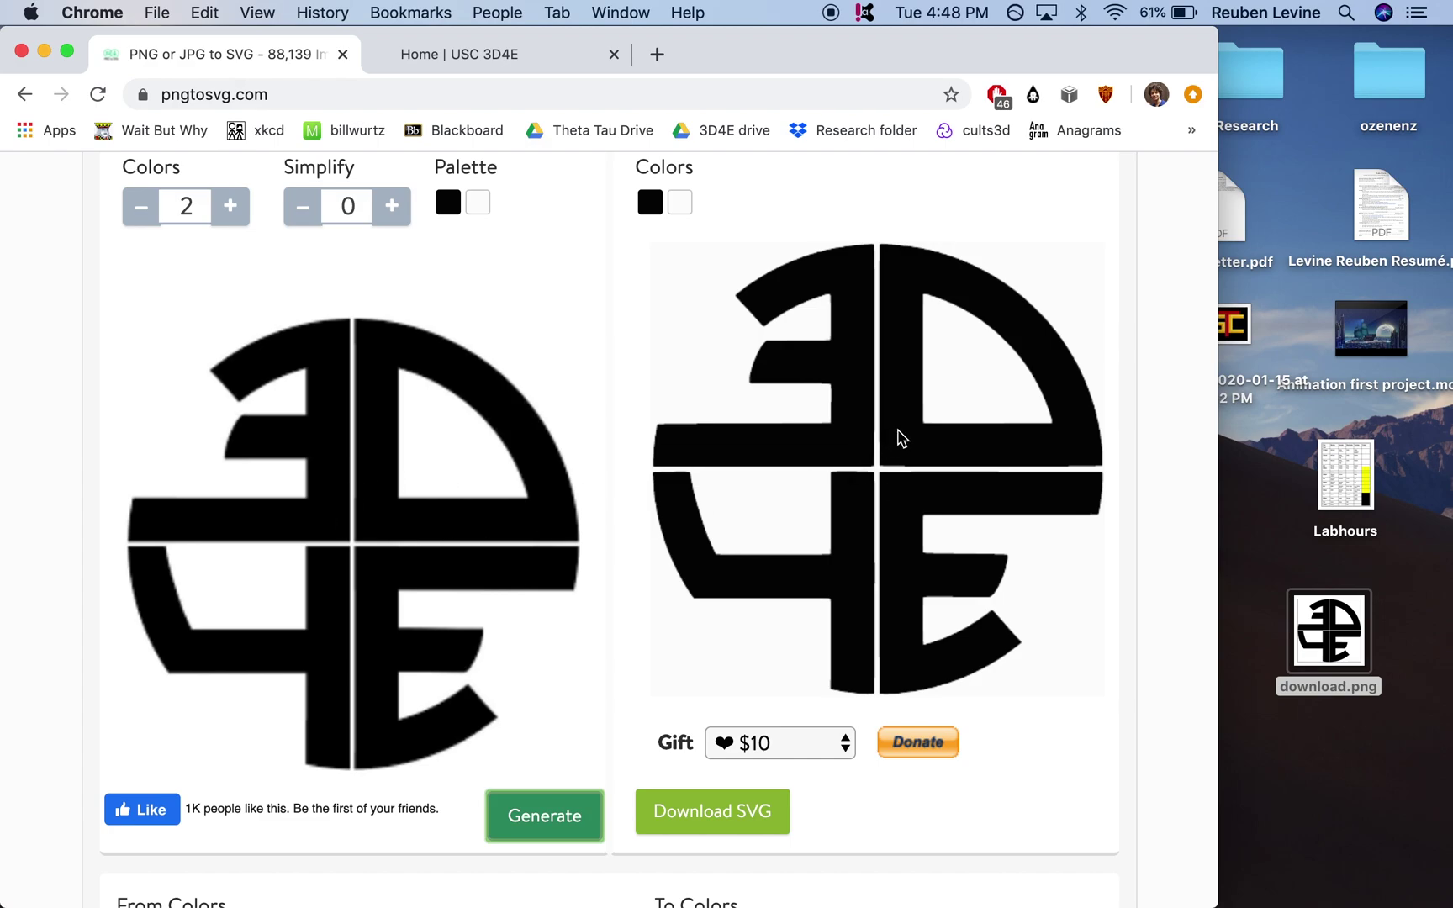
{"action": "scroll", "coordinate": [903, 438], "scroll_direction": "up", "scroll_amount": 5, "text": "ctrl"}
{"action": "scroll", "coordinate": [902, 438], "scroll_direction": "up", "scroll_amount": 5}
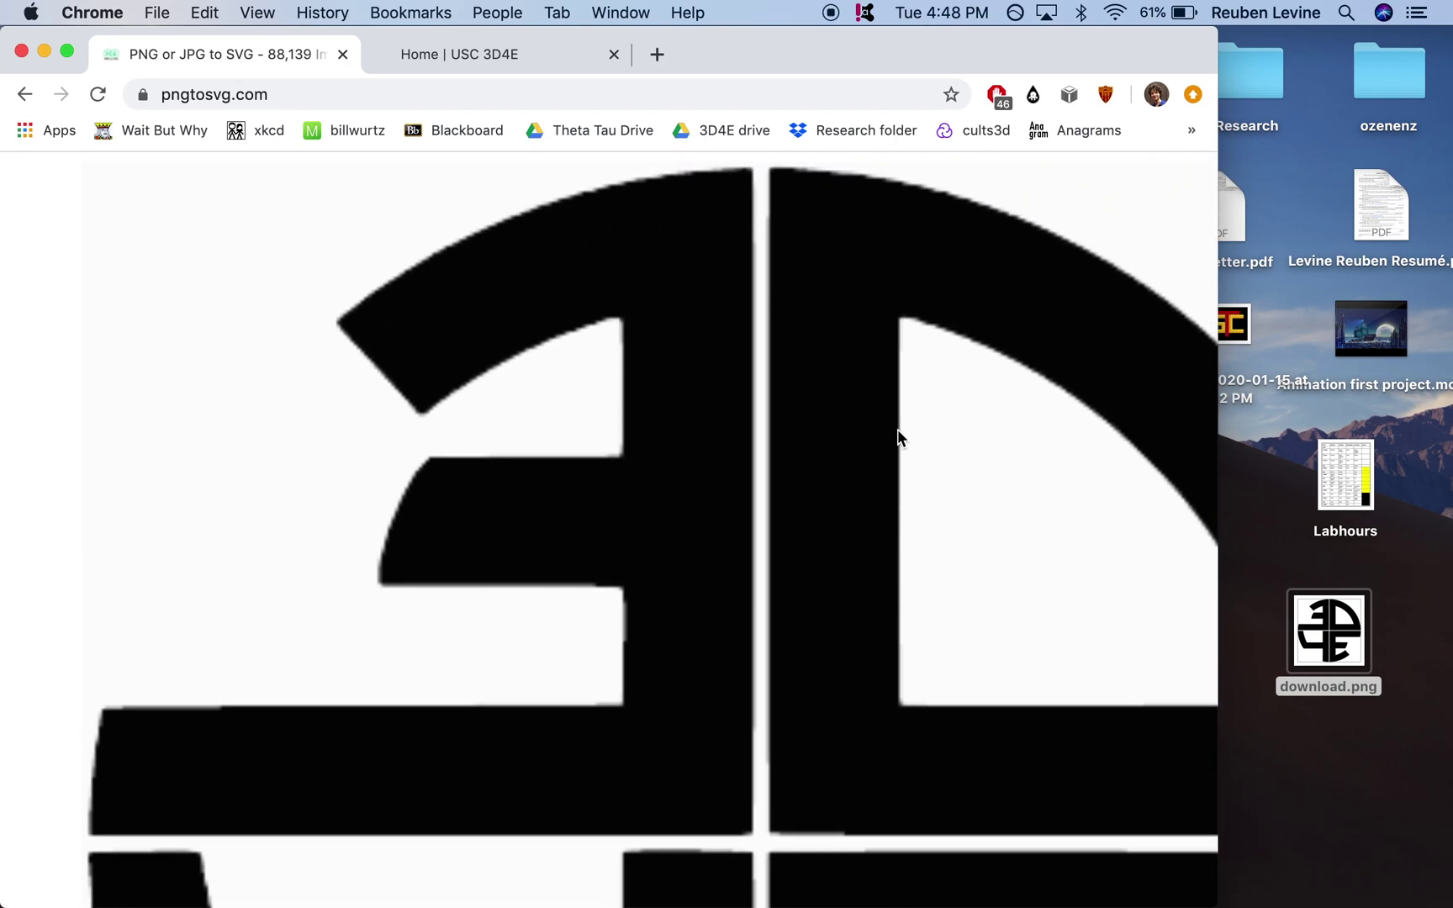
{"action": "scroll", "coordinate": [903, 438], "scroll_direction": "down", "scroll_amount": 5, "text": "ctrl"}
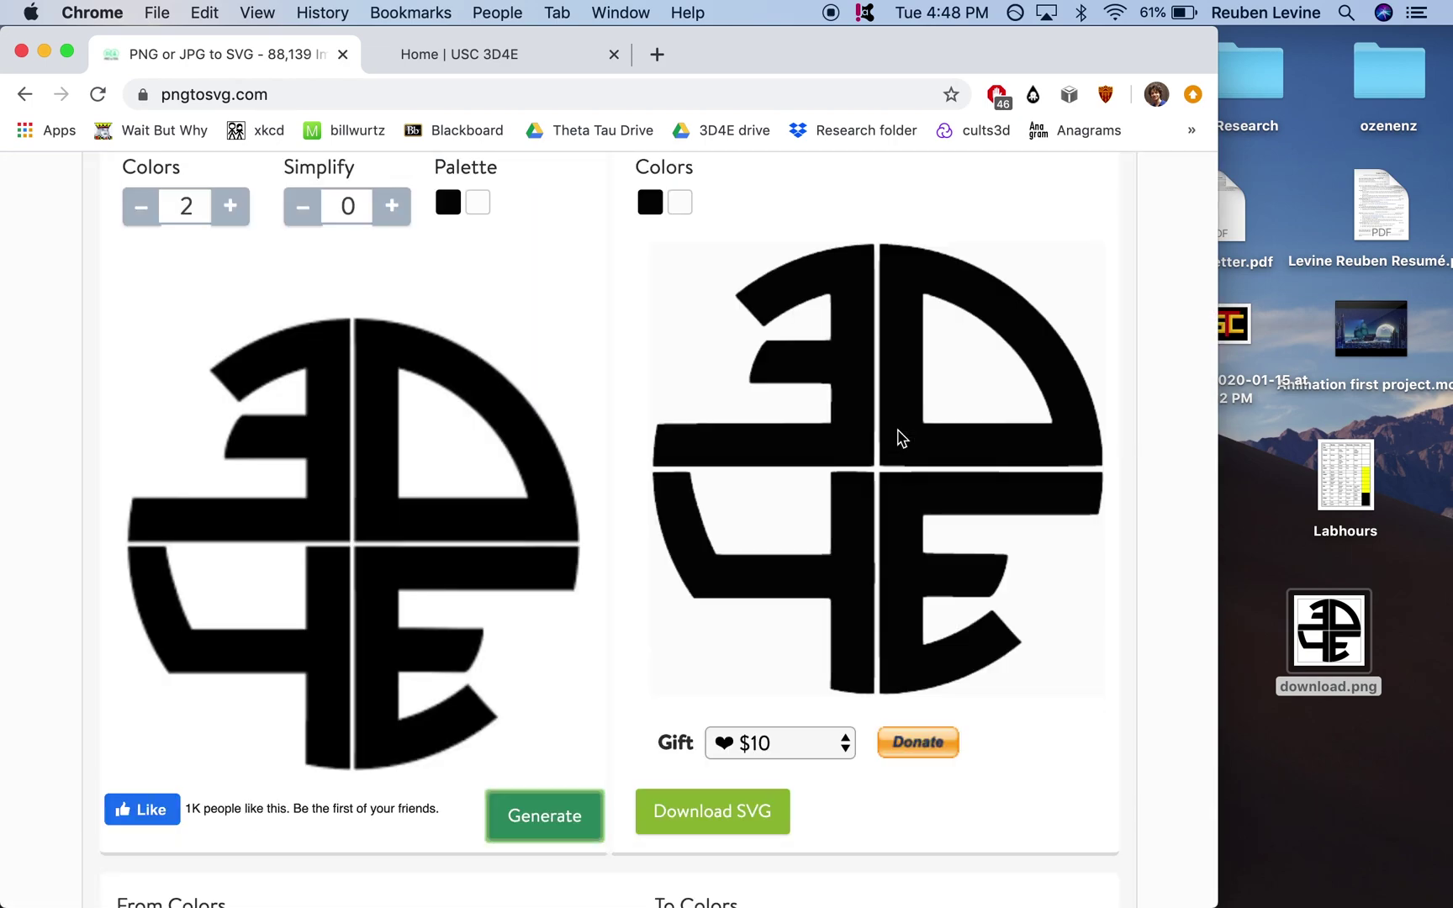
{"action": "left_click", "coordinate": [680, 830]}
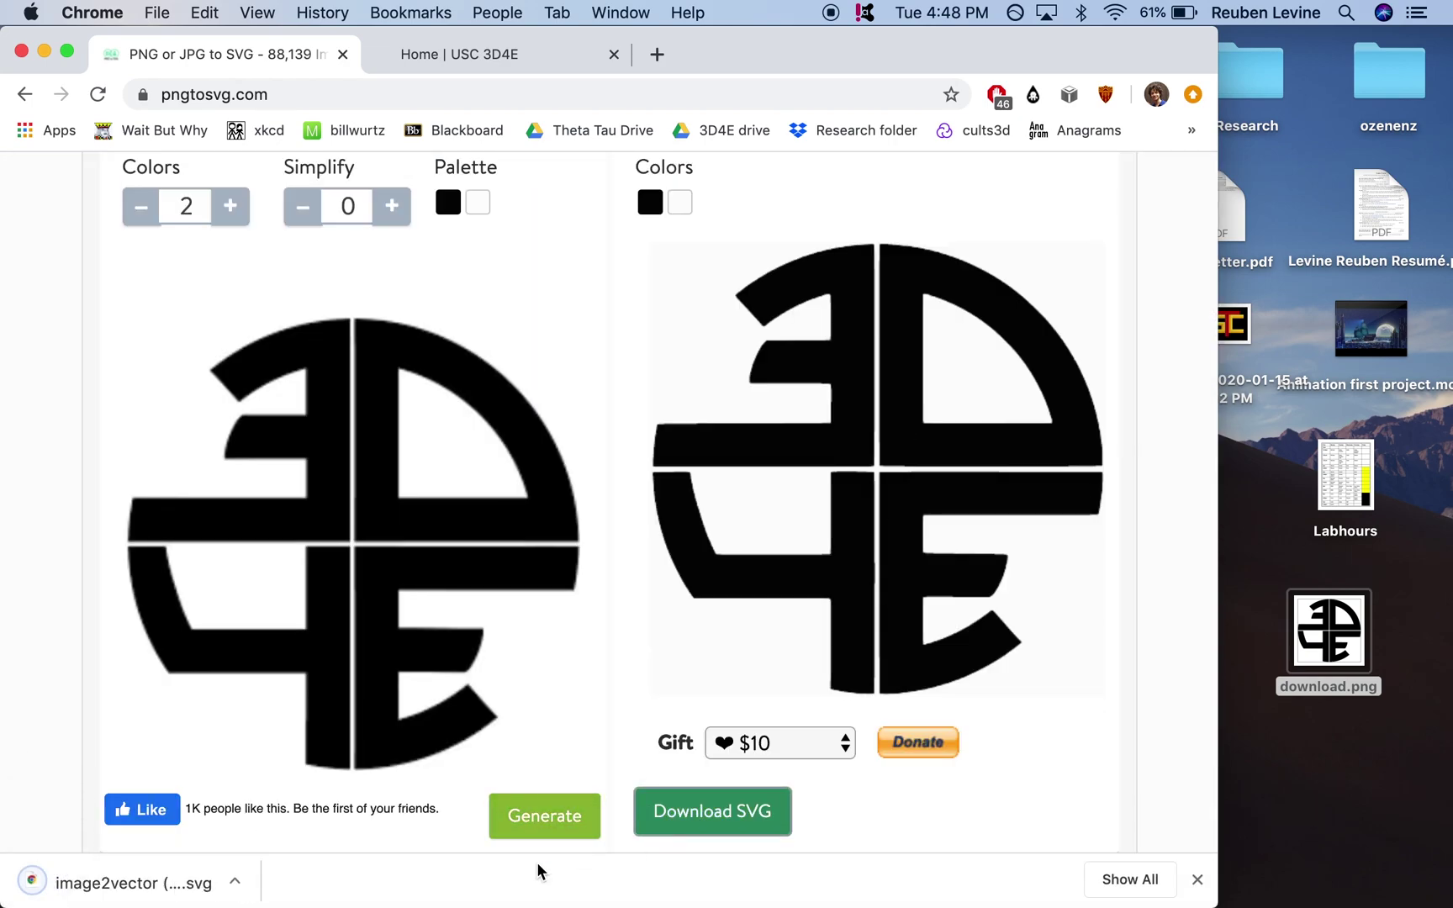
- Reveal the downloaded SVG in Finder and compress it into a zip copy
{"action": "left_click", "coordinate": [228, 890]}
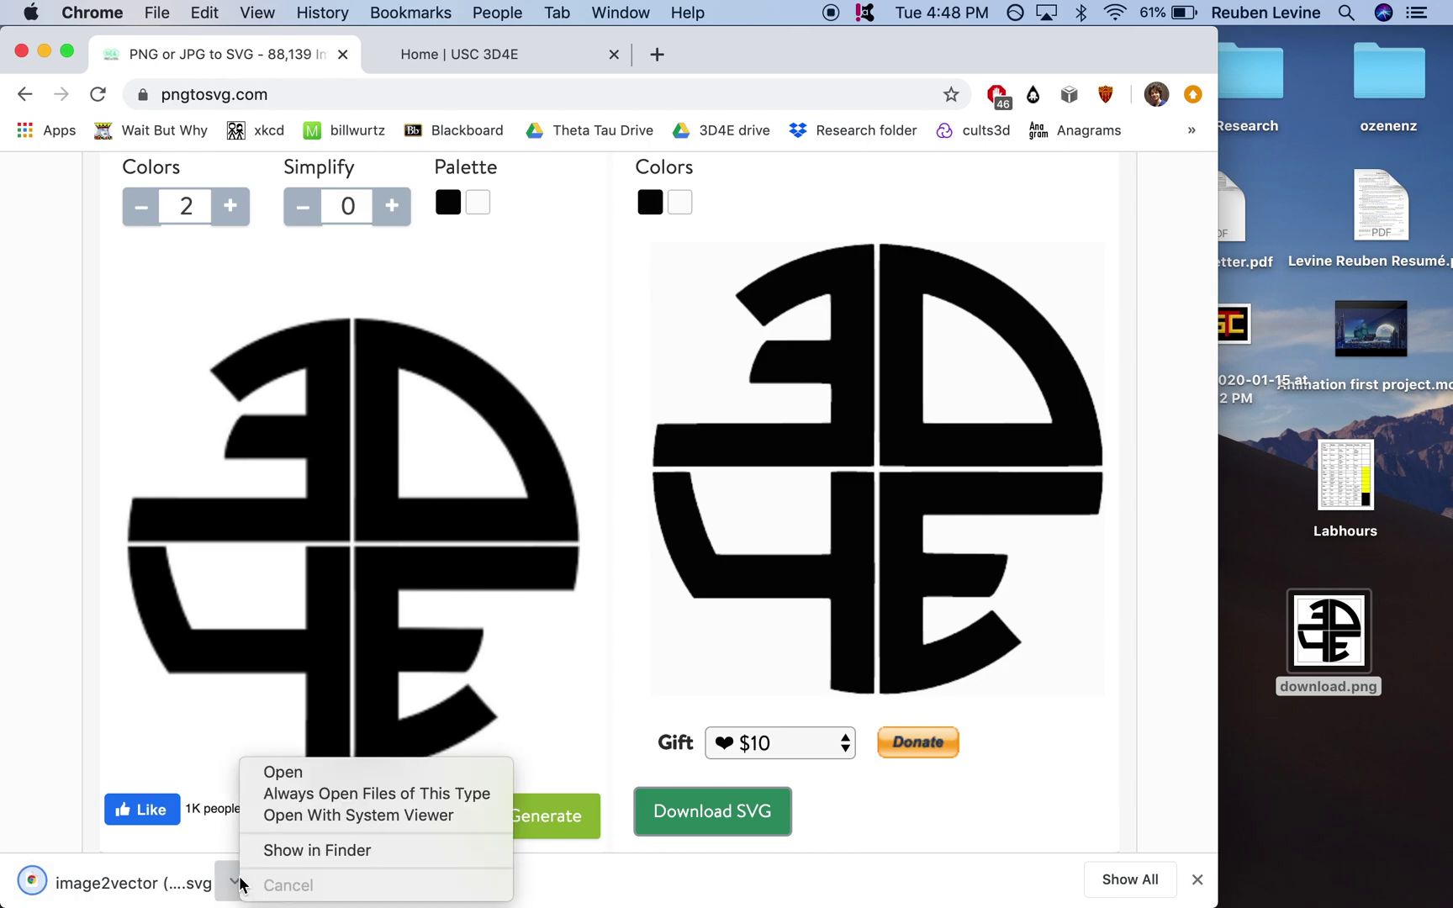
{"action": "left_click", "coordinate": [290, 851]}
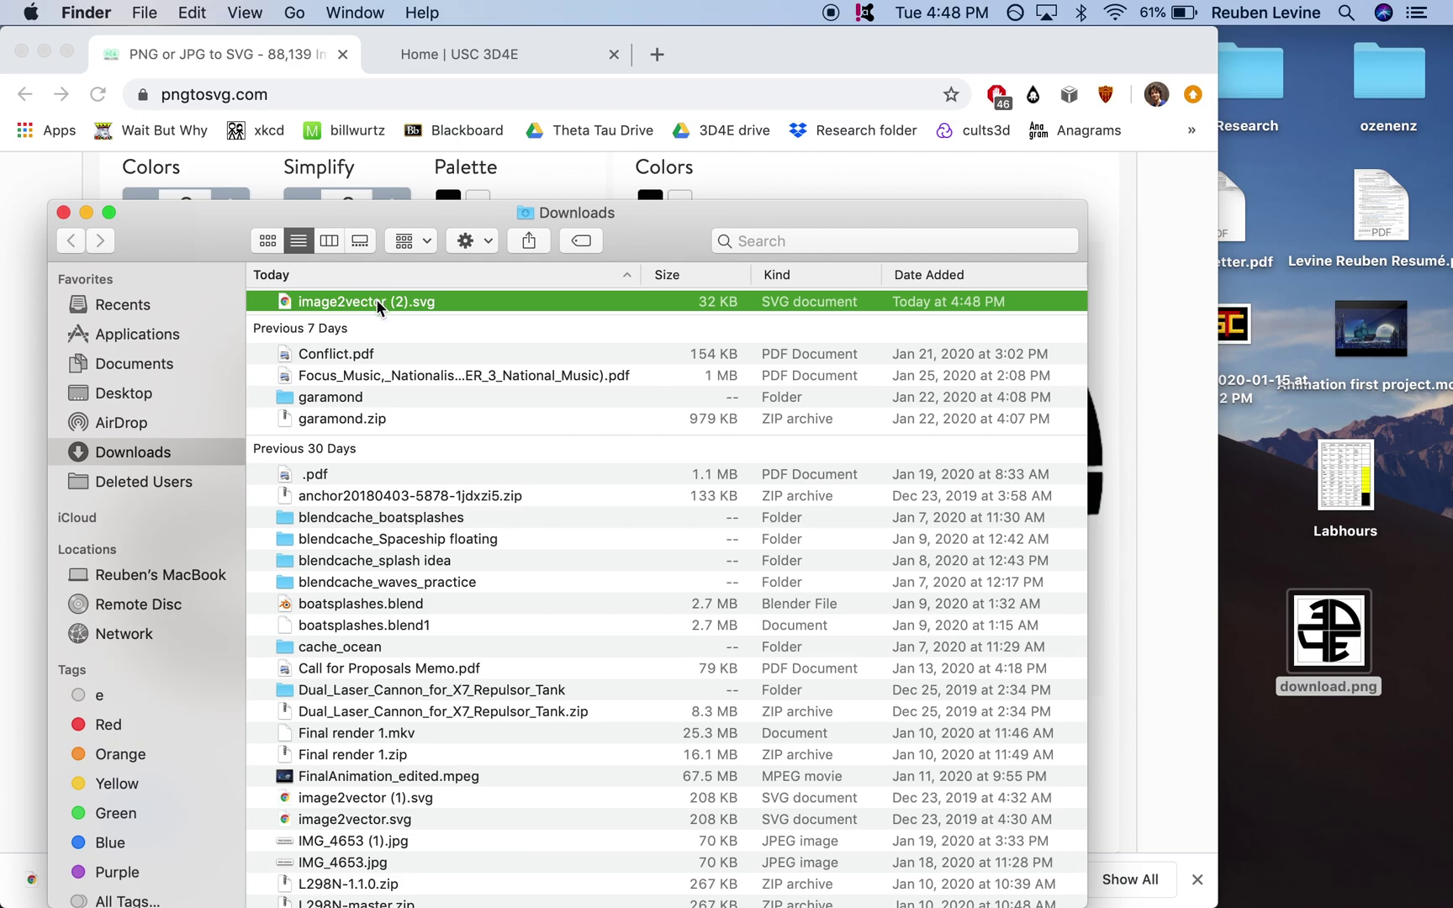
{"action": "right_click", "coordinate": [376, 299]}
{"action": "left_click", "coordinate": [454, 434]}
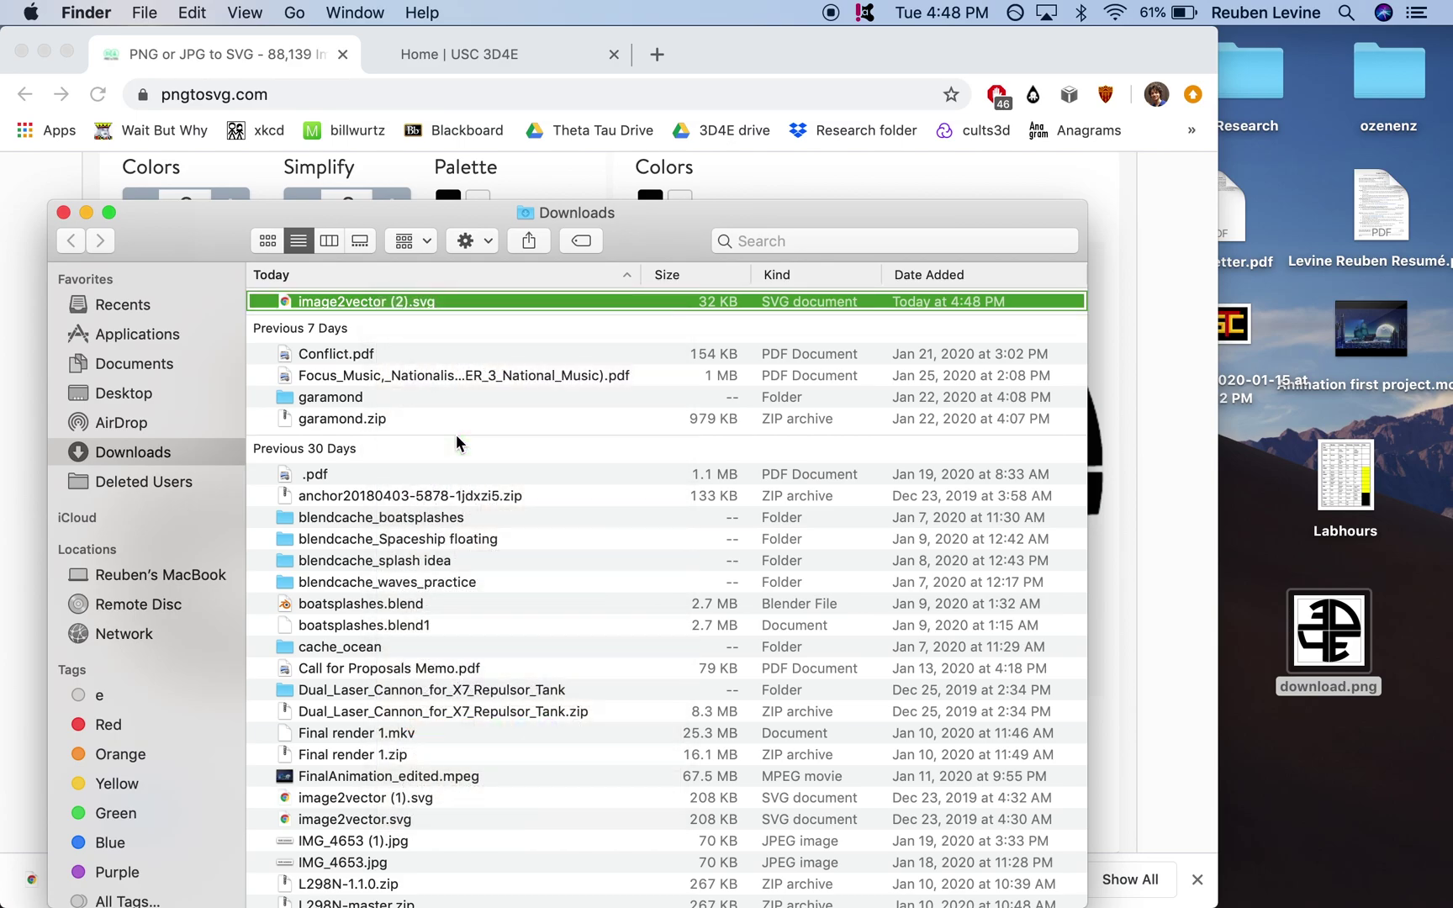
- Rename the downloaded SVG to 3d4e.svg
{"action": "left_click", "coordinate": [399, 302]}
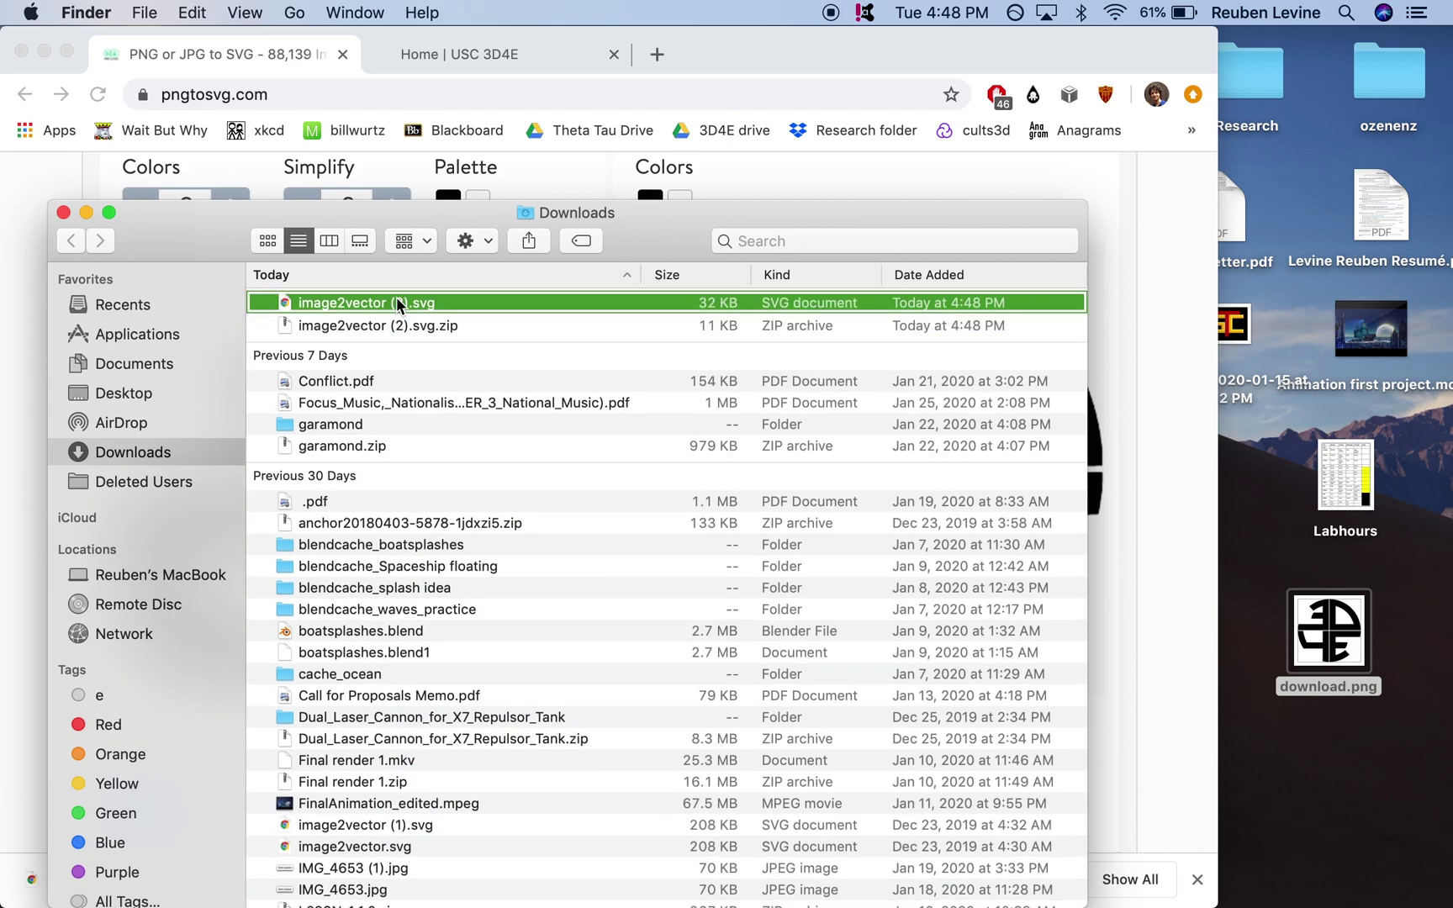
{"action": "right_click", "coordinate": [399, 302]}
{"action": "left_click", "coordinate": [452, 419]}
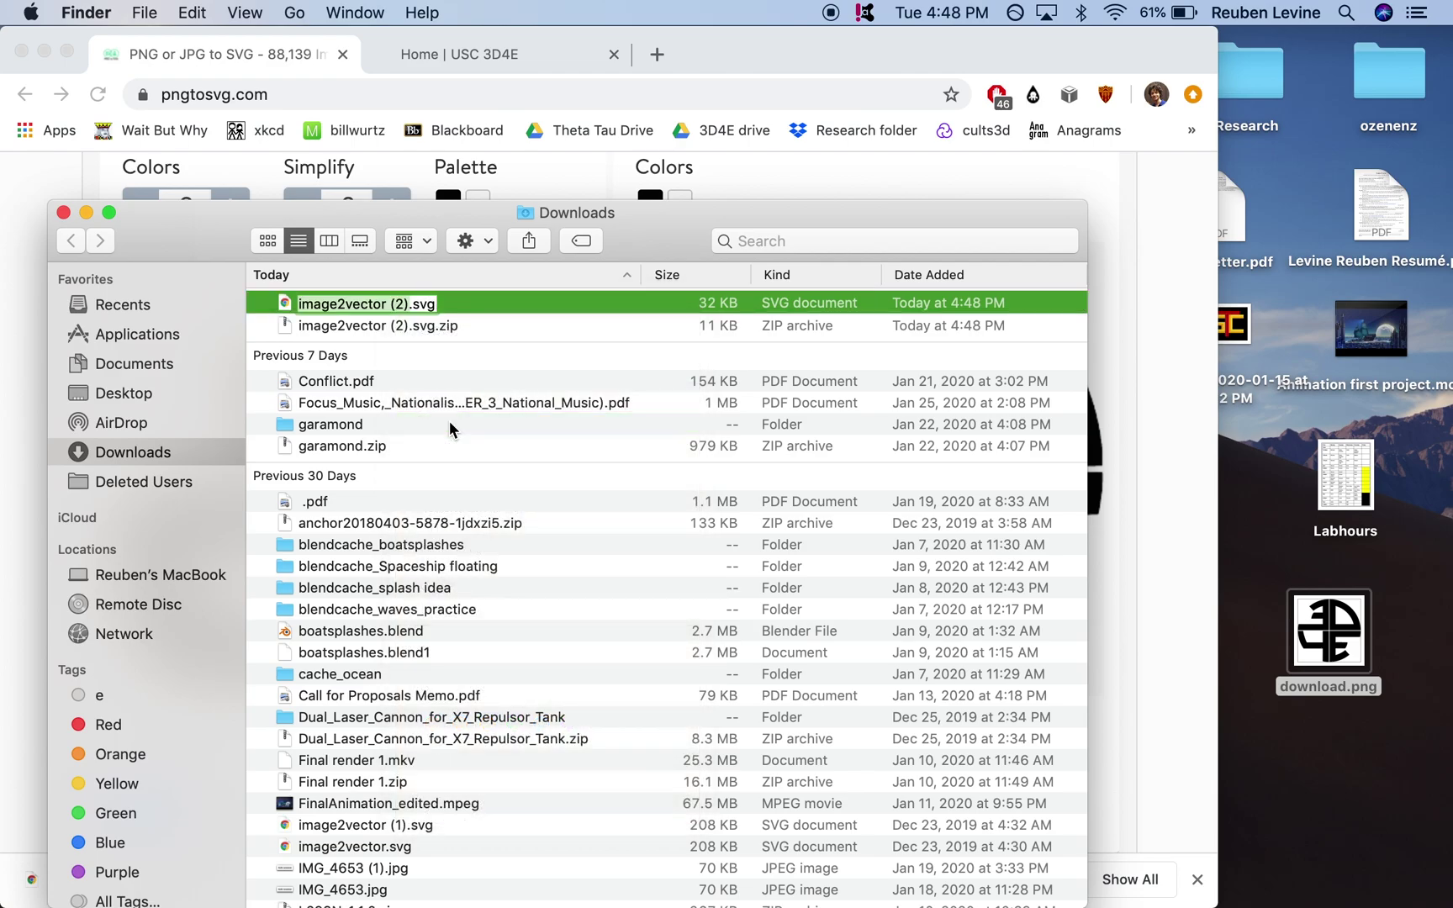
{"action": "type", "text": "3d4e"}
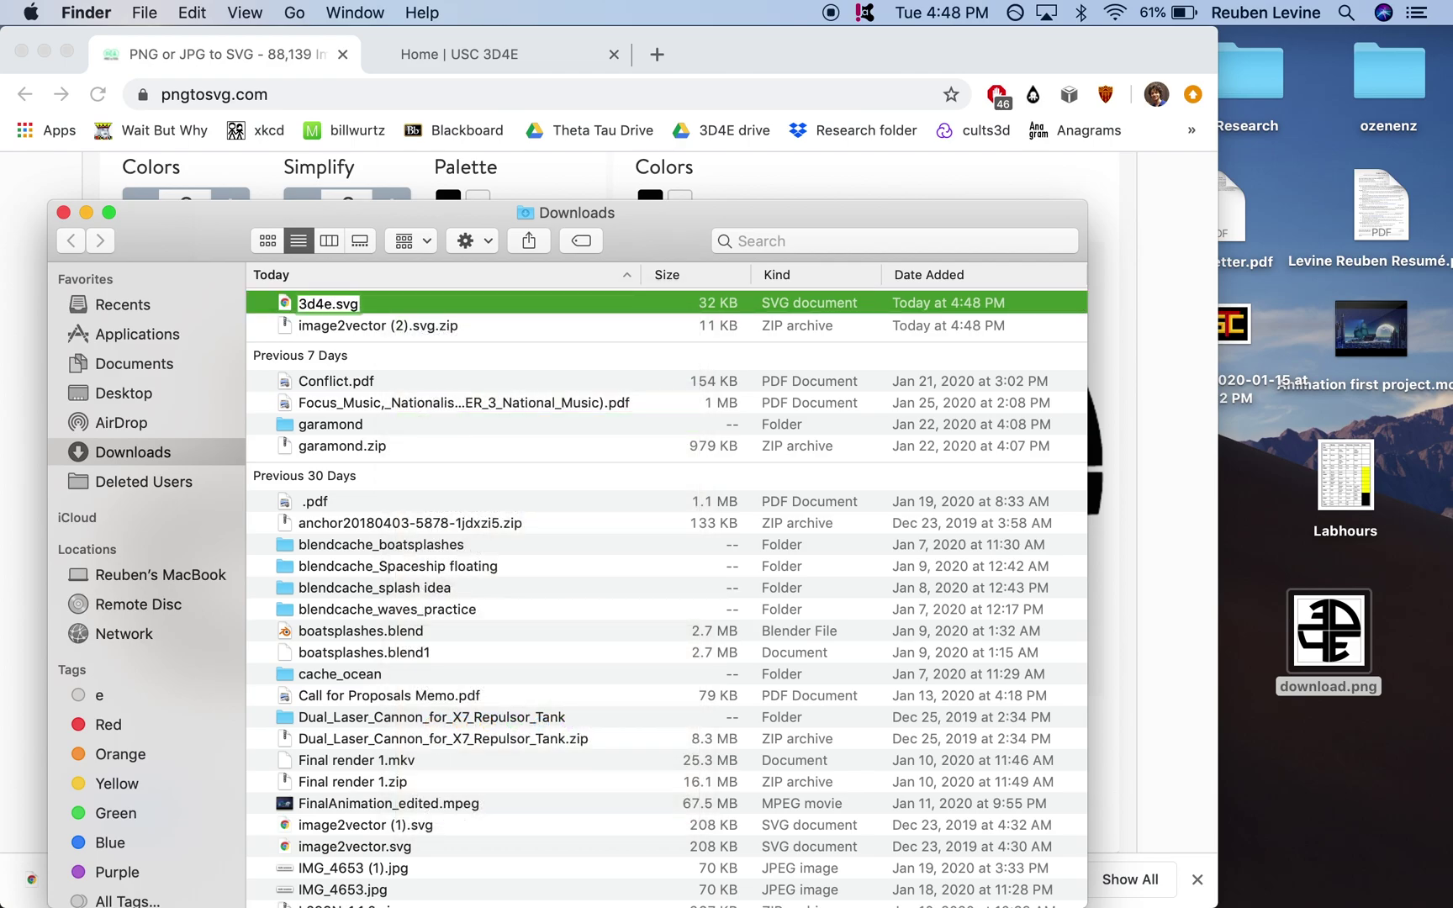
{"action": "key", "text": "Return"}
- In Fusion 360, make the origin planes and axes visible
{"action": "left_click", "coordinate": [575, 881]}
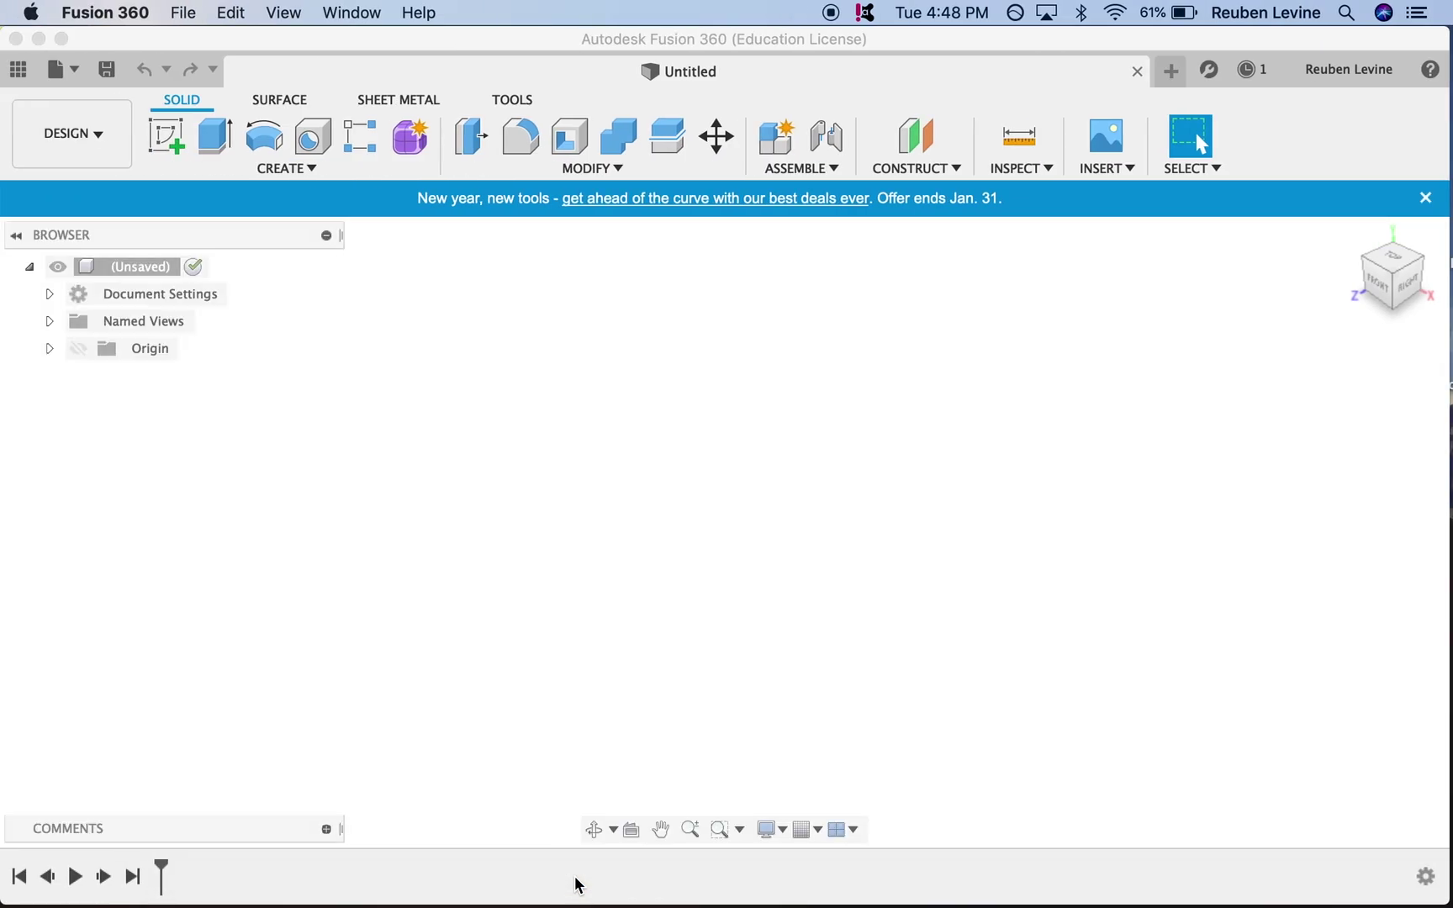
{"action": "left_click", "coordinate": [83, 351]}
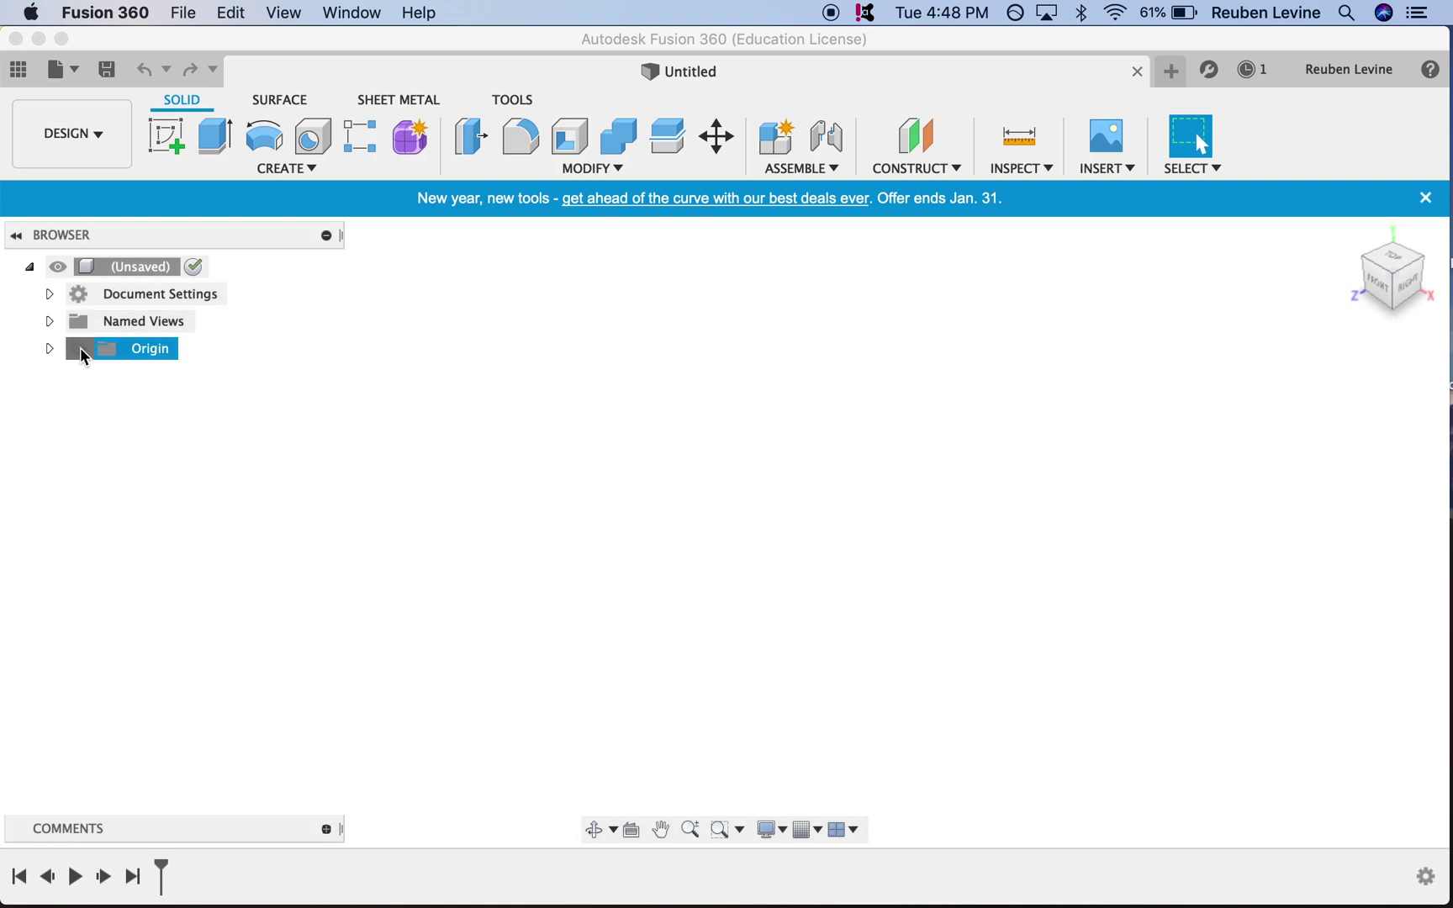
{"action": "left_click", "coordinate": [80, 351]}
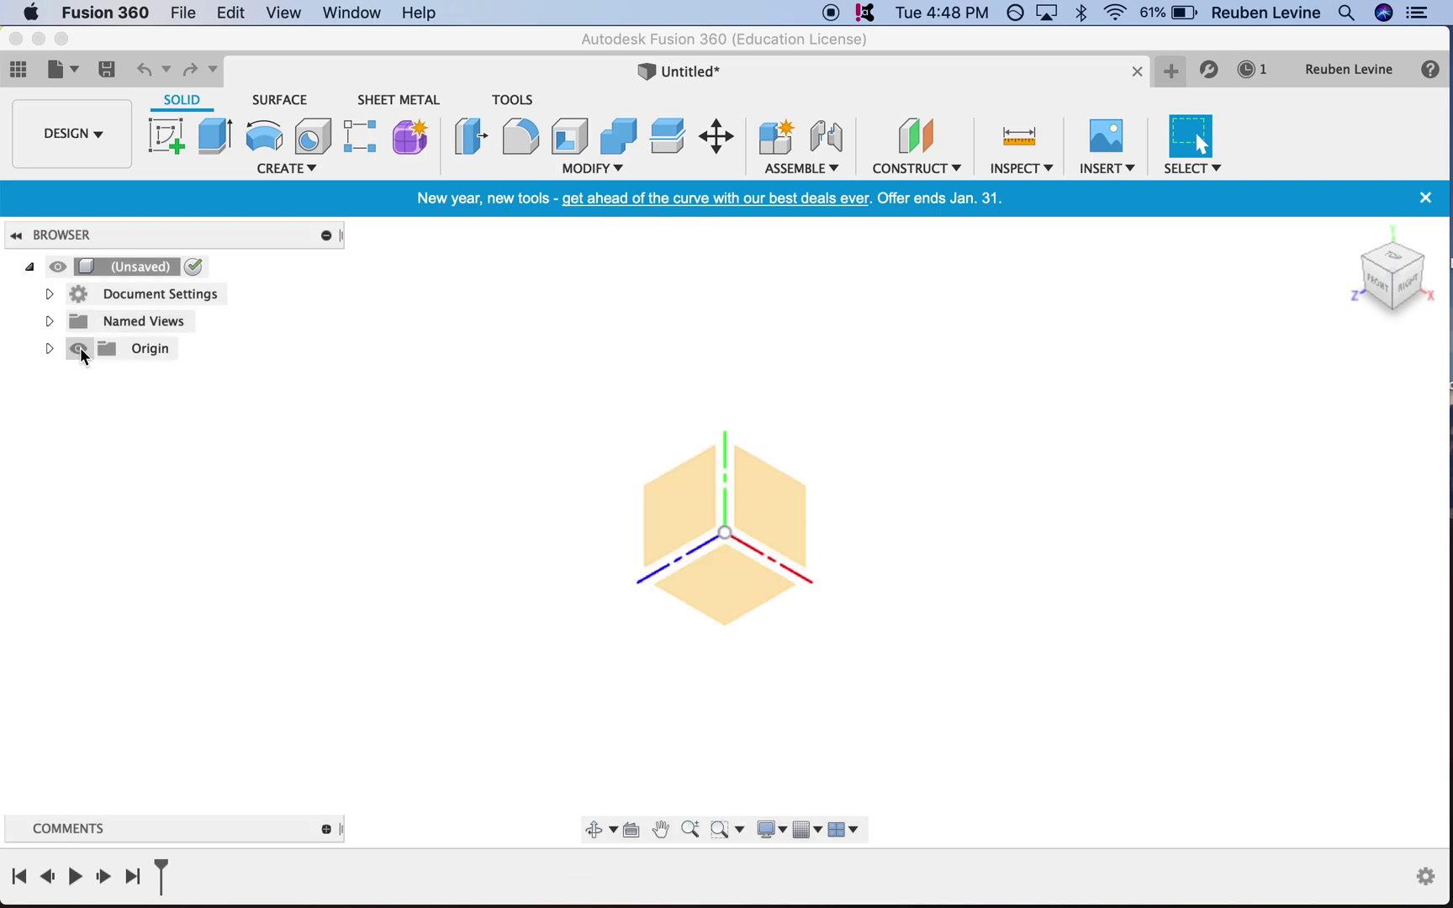
- Start Insert SVG and browse for the SVG file to insert
{"action": "left_click", "coordinate": [1101, 171]}
{"action": "left_click", "coordinate": [1127, 290]}
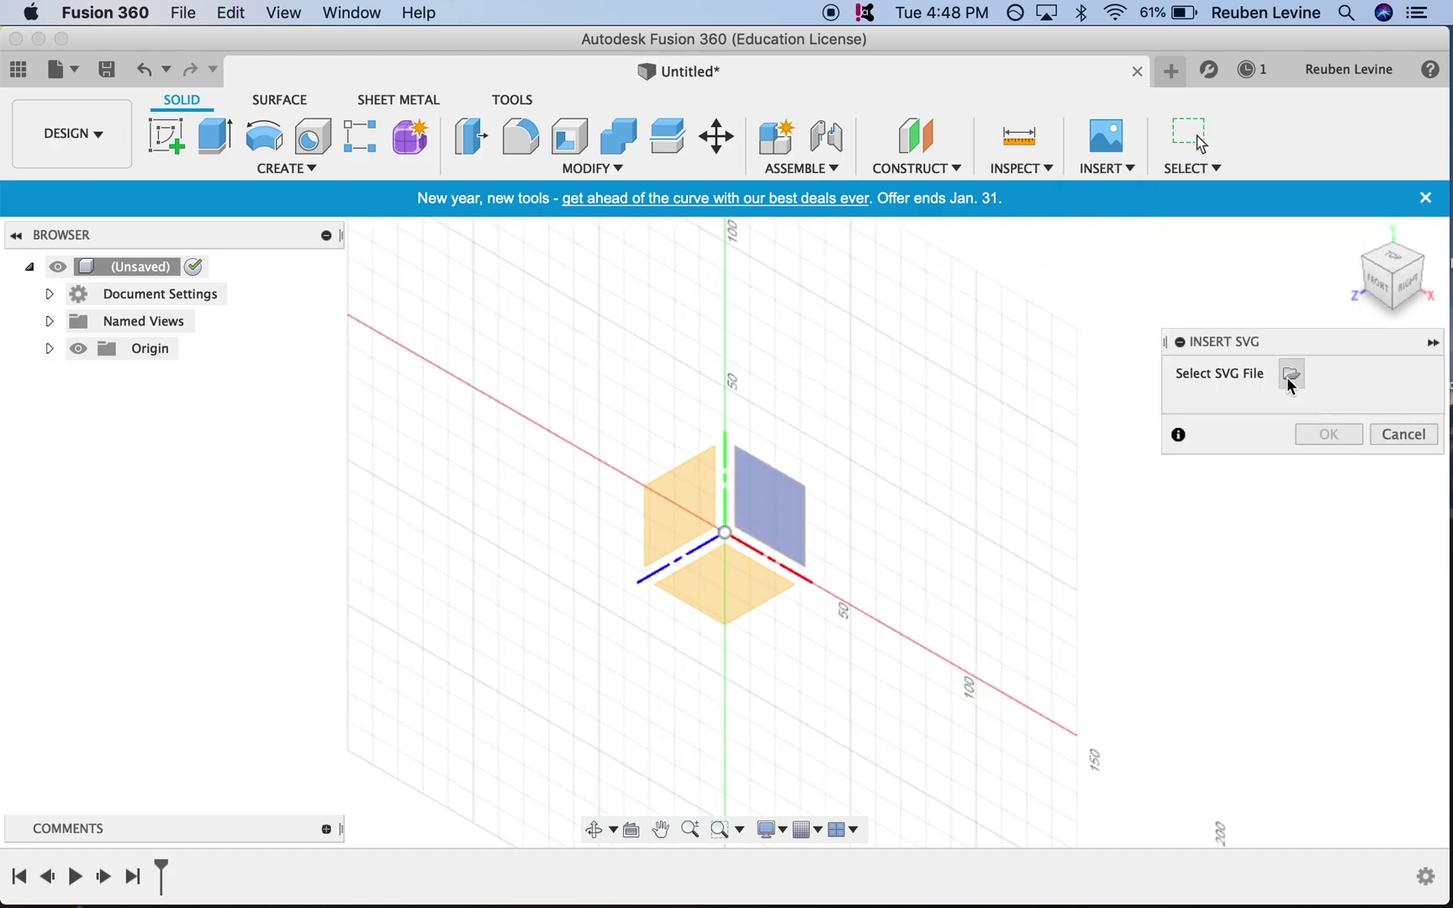
{"action": "left_click", "coordinate": [1290, 376]}
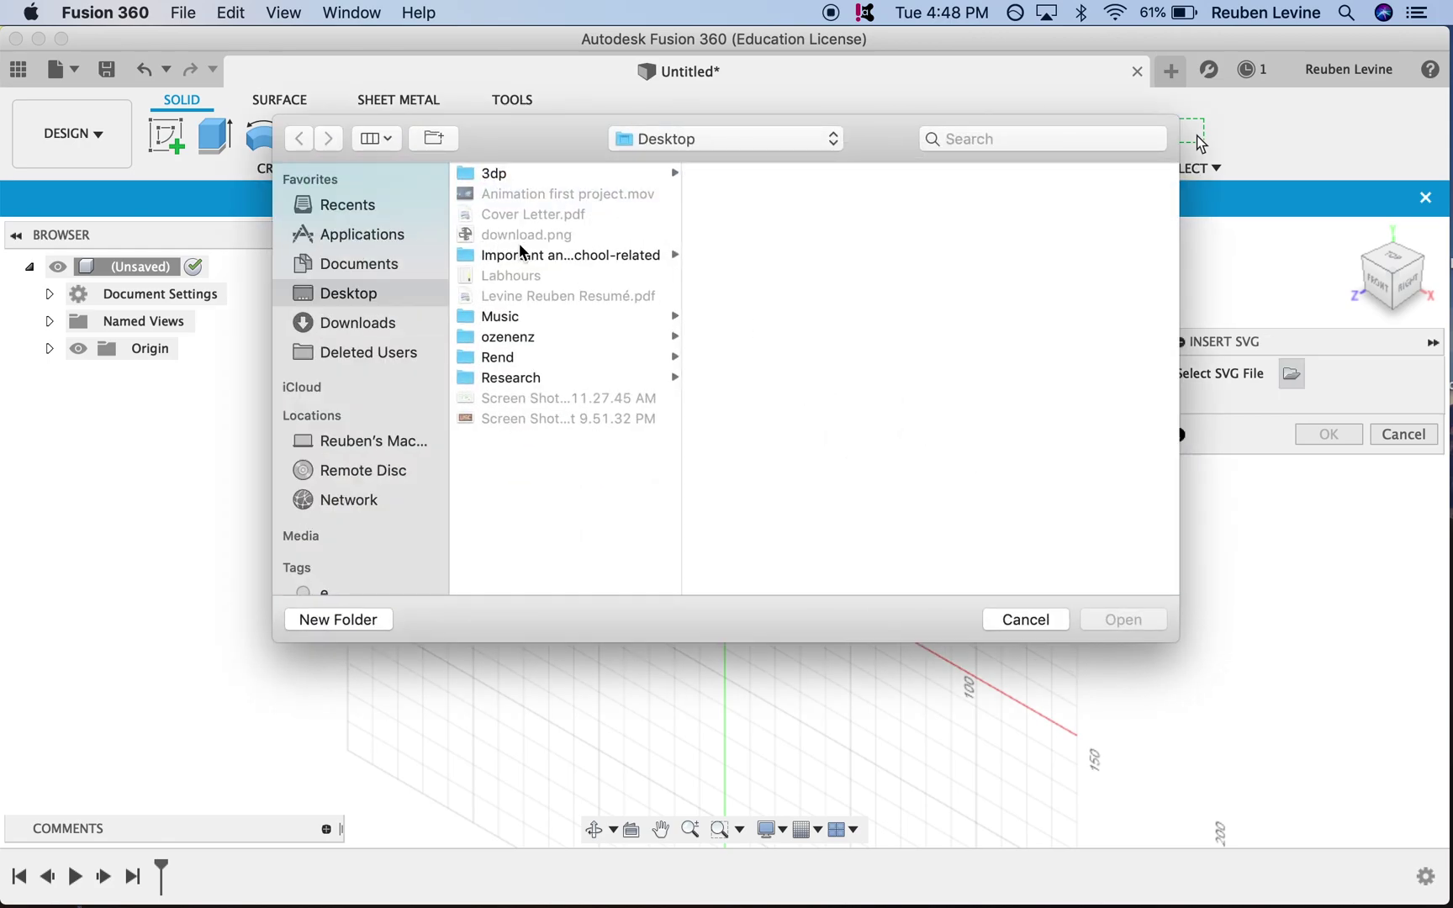
- Locate 3d4e.svg with a Finder search and drag it onto Fusion's file picker
{"action": "key", "text": "super+alt+space"}
{"action": "type", "text": "3d"}
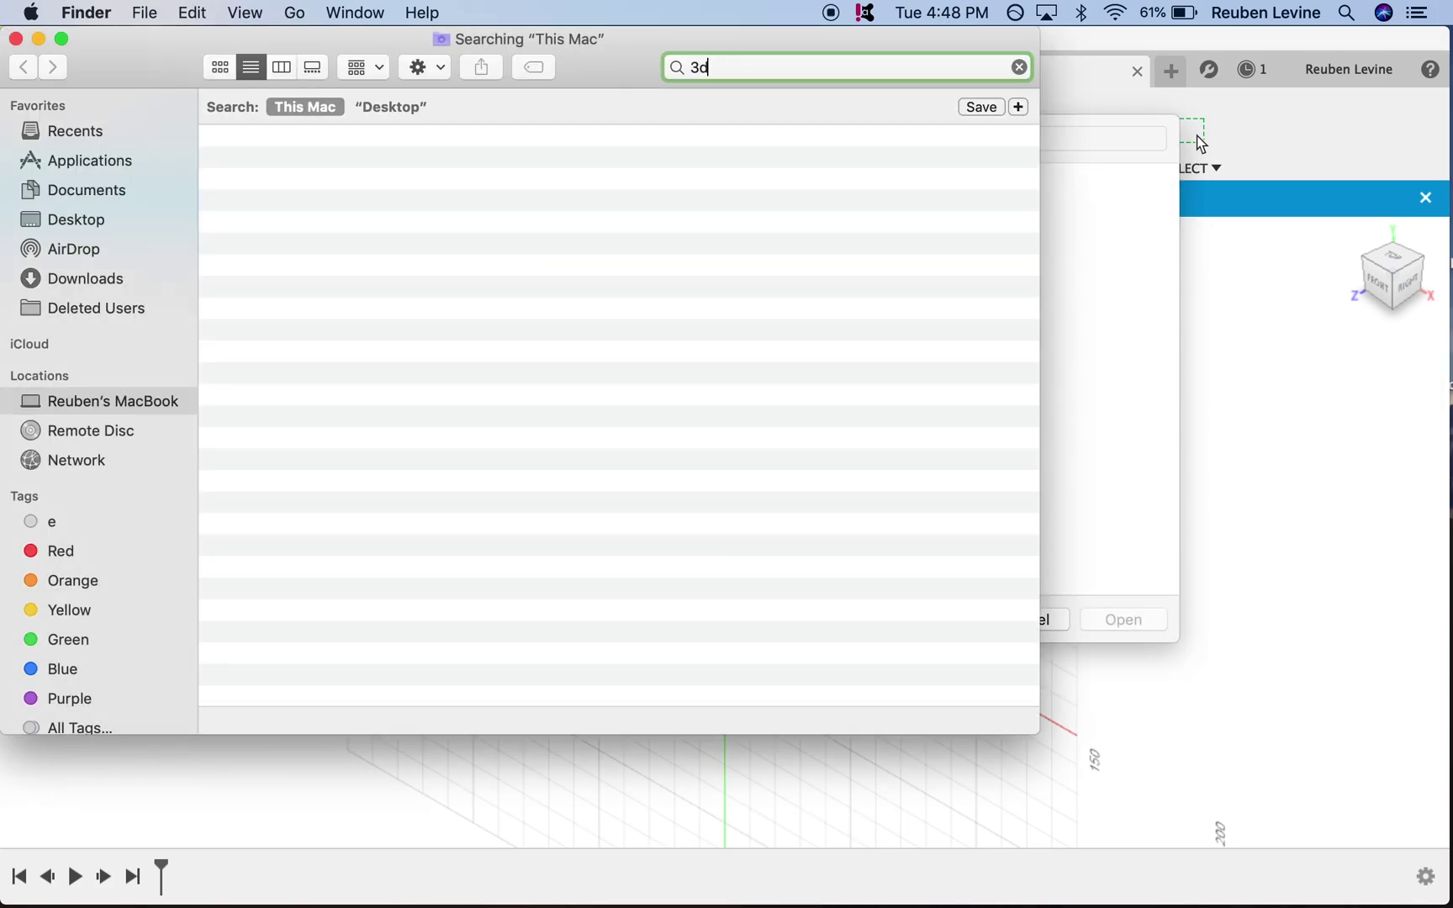
{"action": "type", "text": "4e.svg"}
{"action": "key", "text": "super+a"}
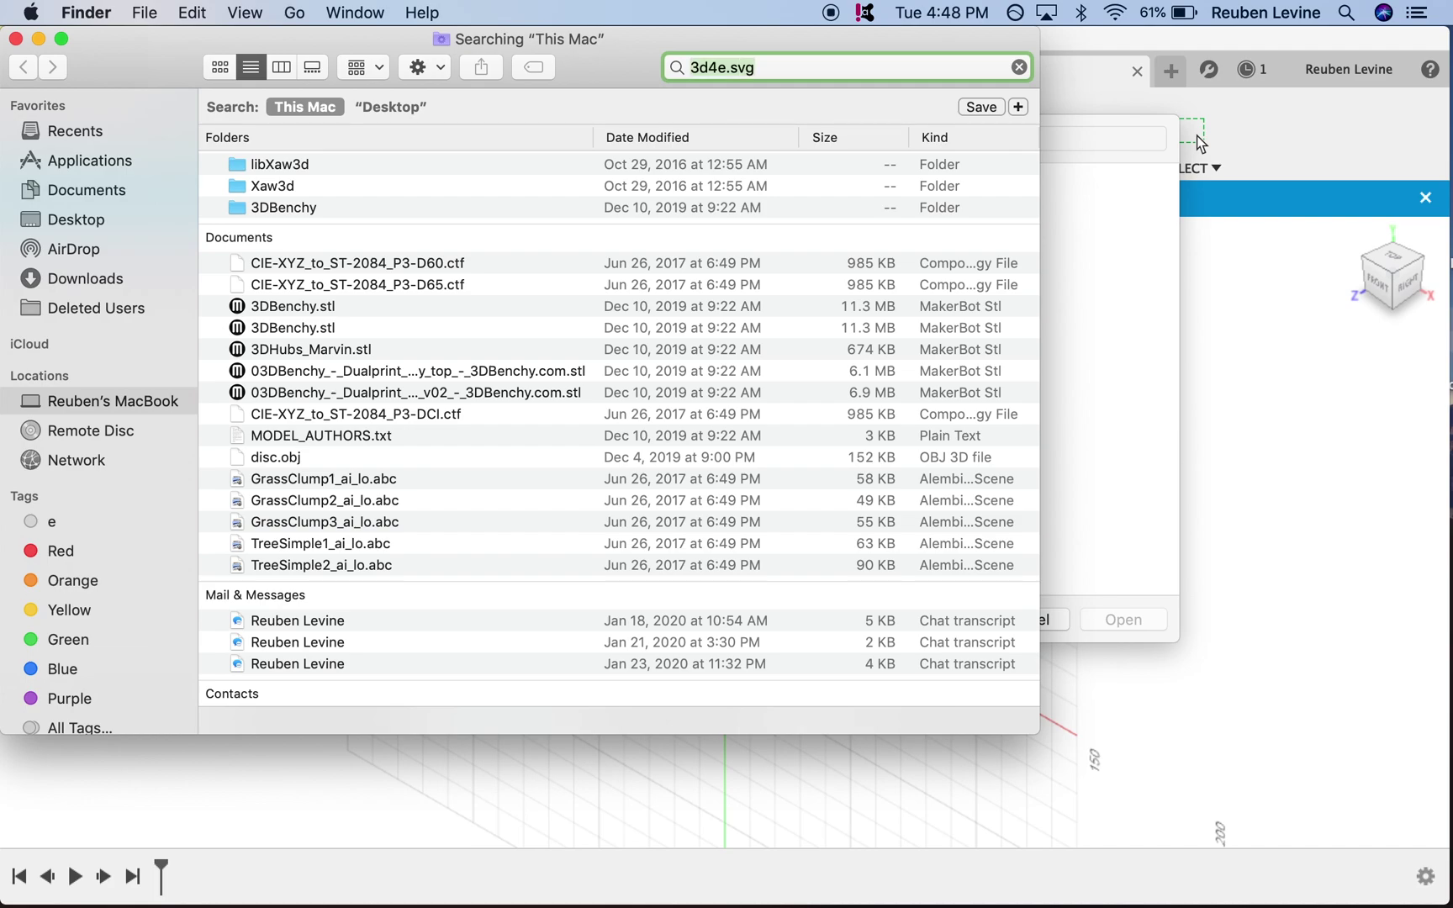
{"action": "left_click_drag", "start_coordinate": [315, 168], "coordinate": [1097, 337]}
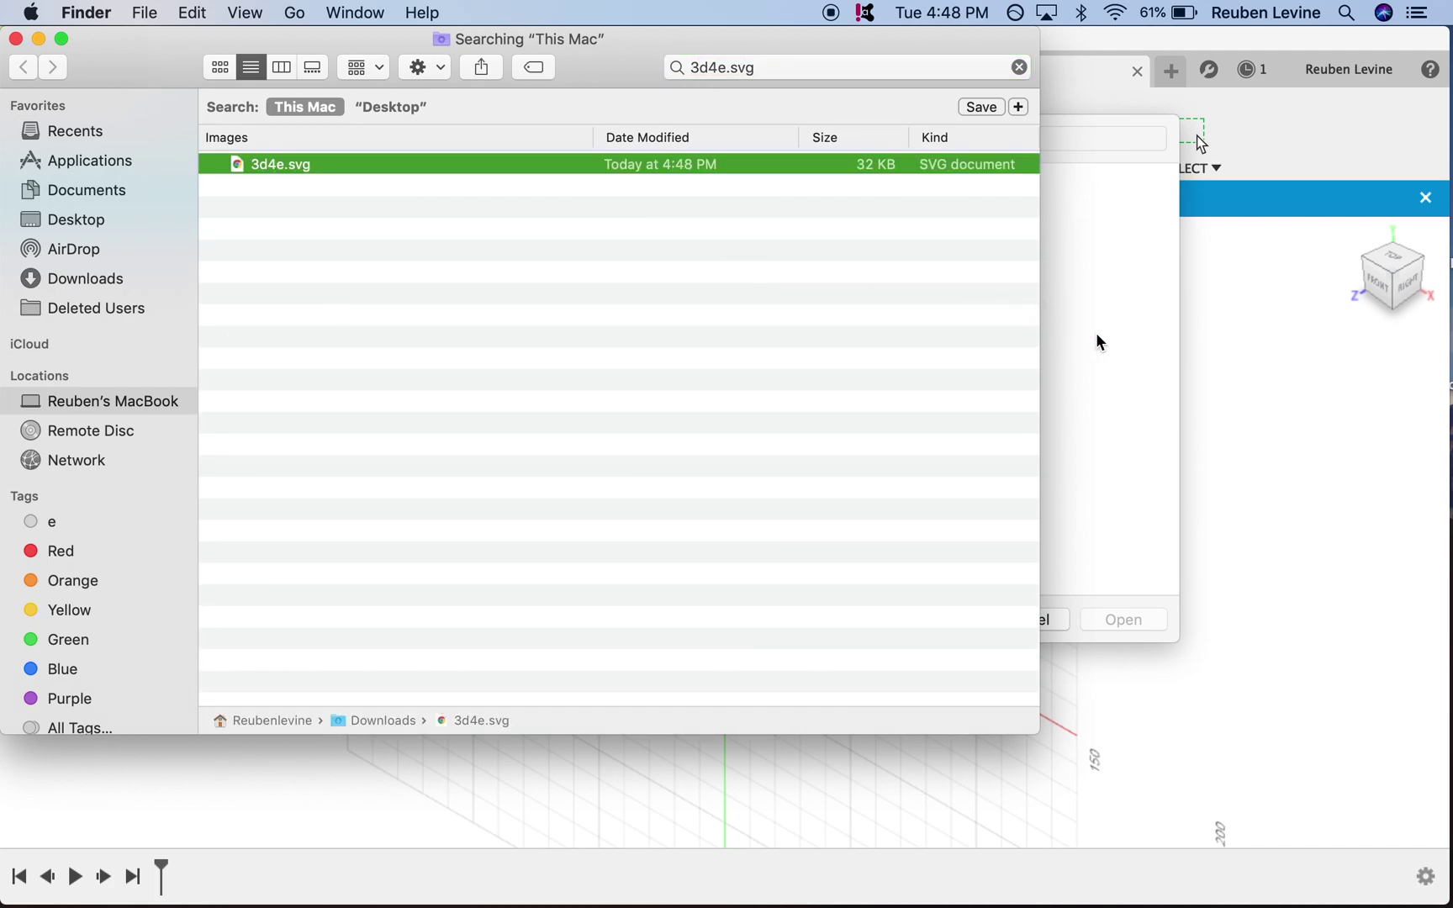
{"action": "left_click", "coordinate": [15, 38]}
{"action": "left_click", "coordinate": [1105, 619]}
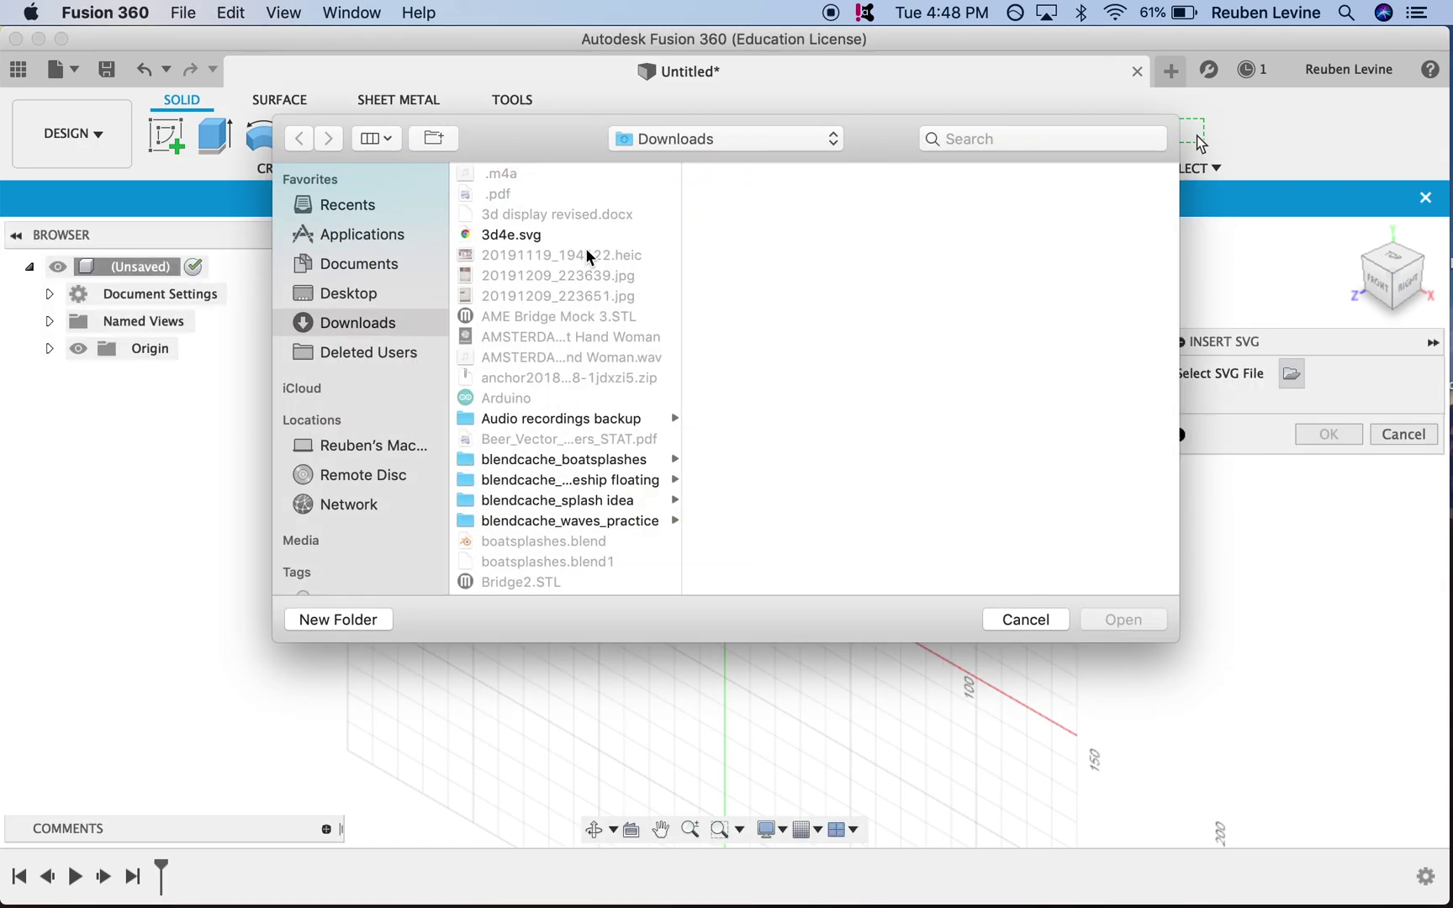
- Open 3d4e.svg from Downloads, place it on the XY ground plane, and confirm the insert
{"action": "left_click", "coordinate": [586, 241]}
{"action": "left_click", "coordinate": [1148, 625]}
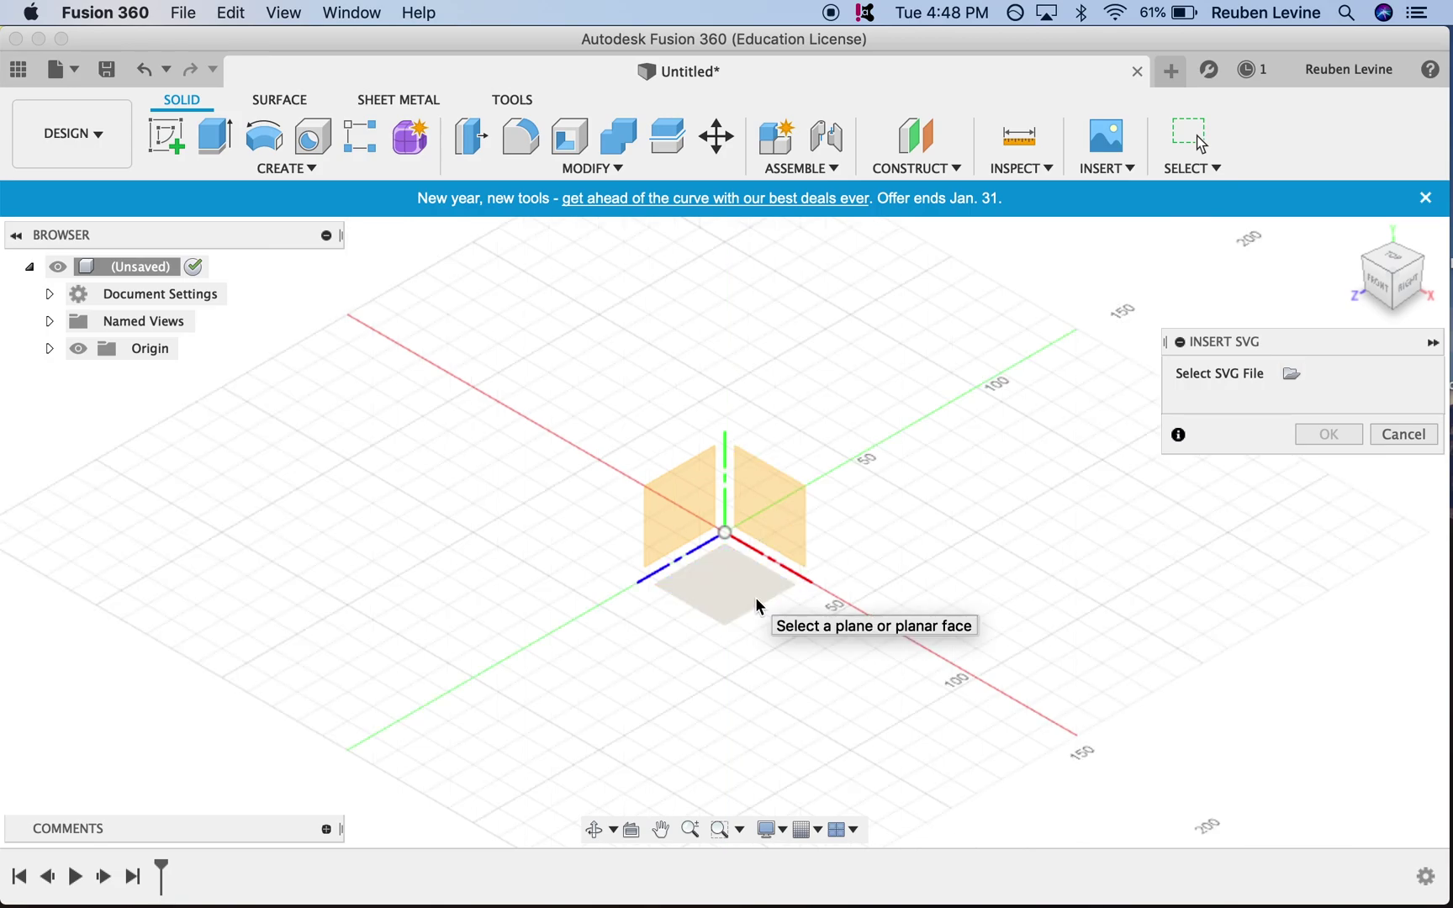
{"action": "left_click", "coordinate": [712, 606]}
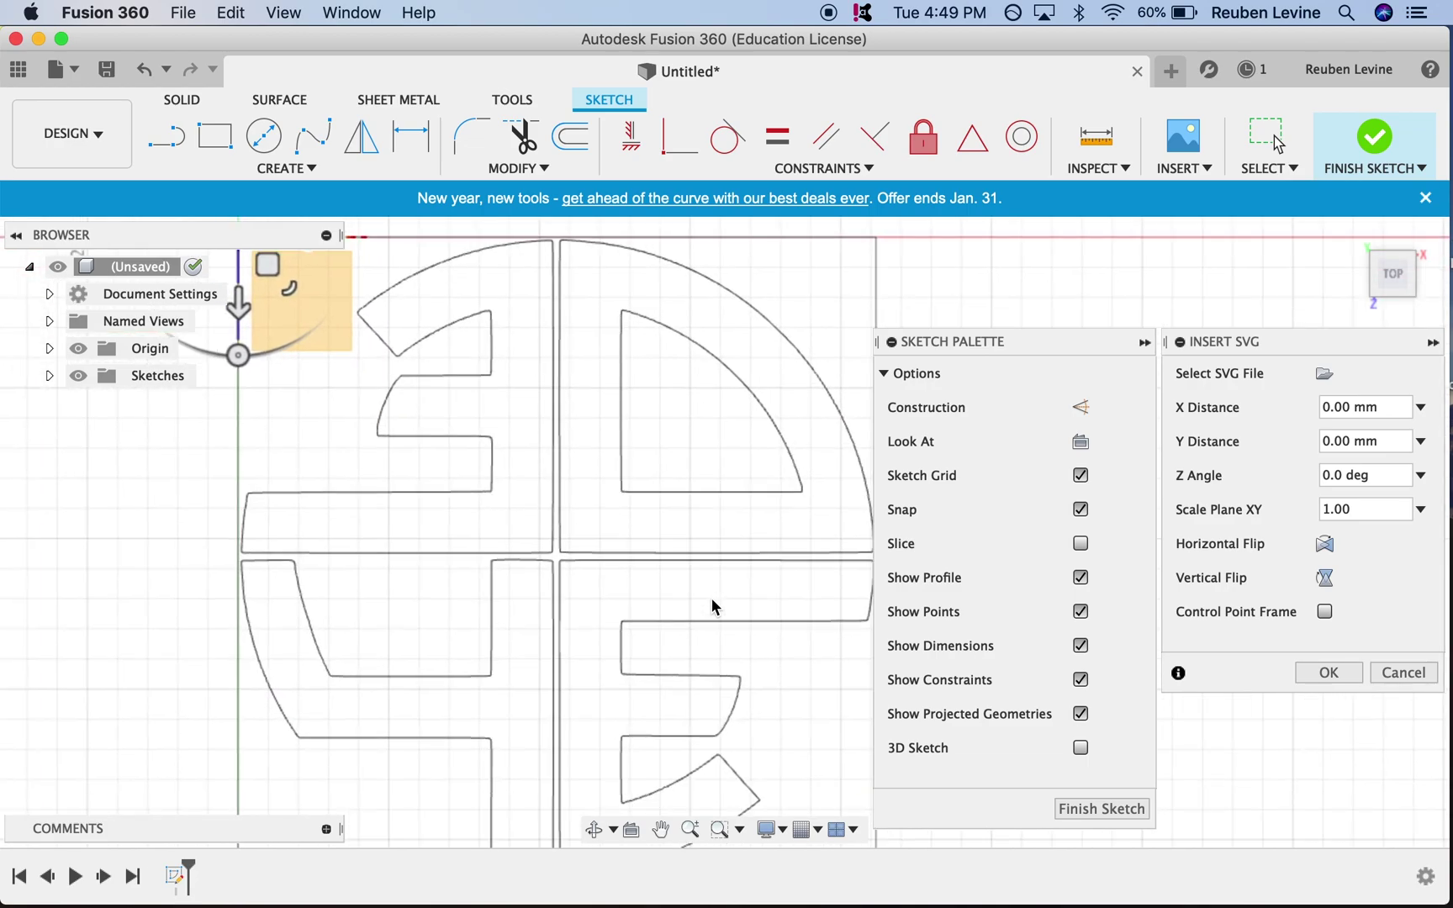
{"action": "left_click", "coordinate": [1329, 673]}
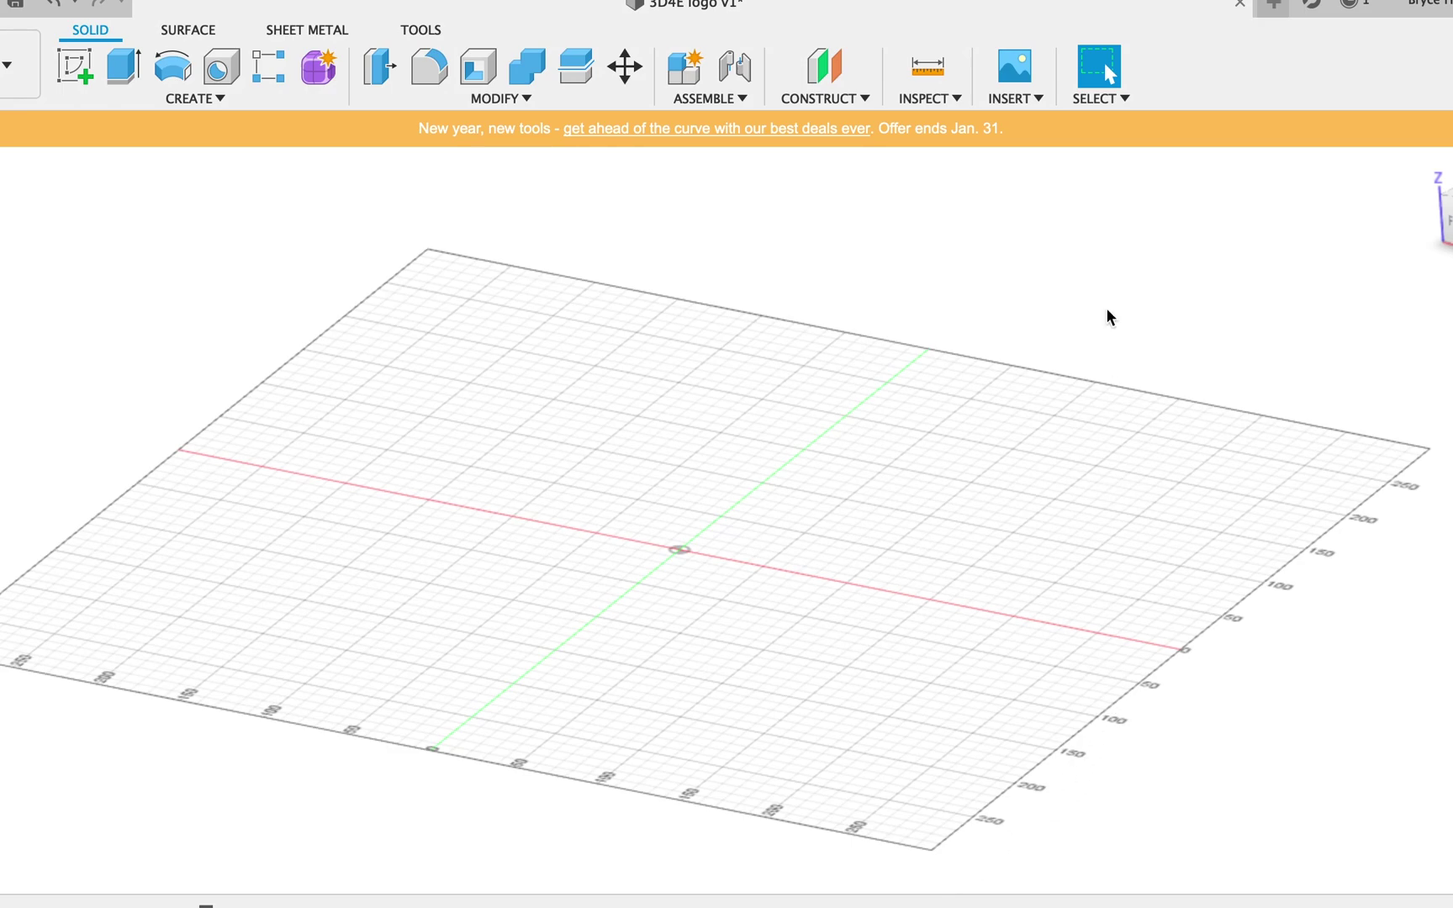
- Insert image2vector.svg from the Desktop into a sketch on the XY ground plane
{"action": "left_click", "coordinate": [1040, 105]}
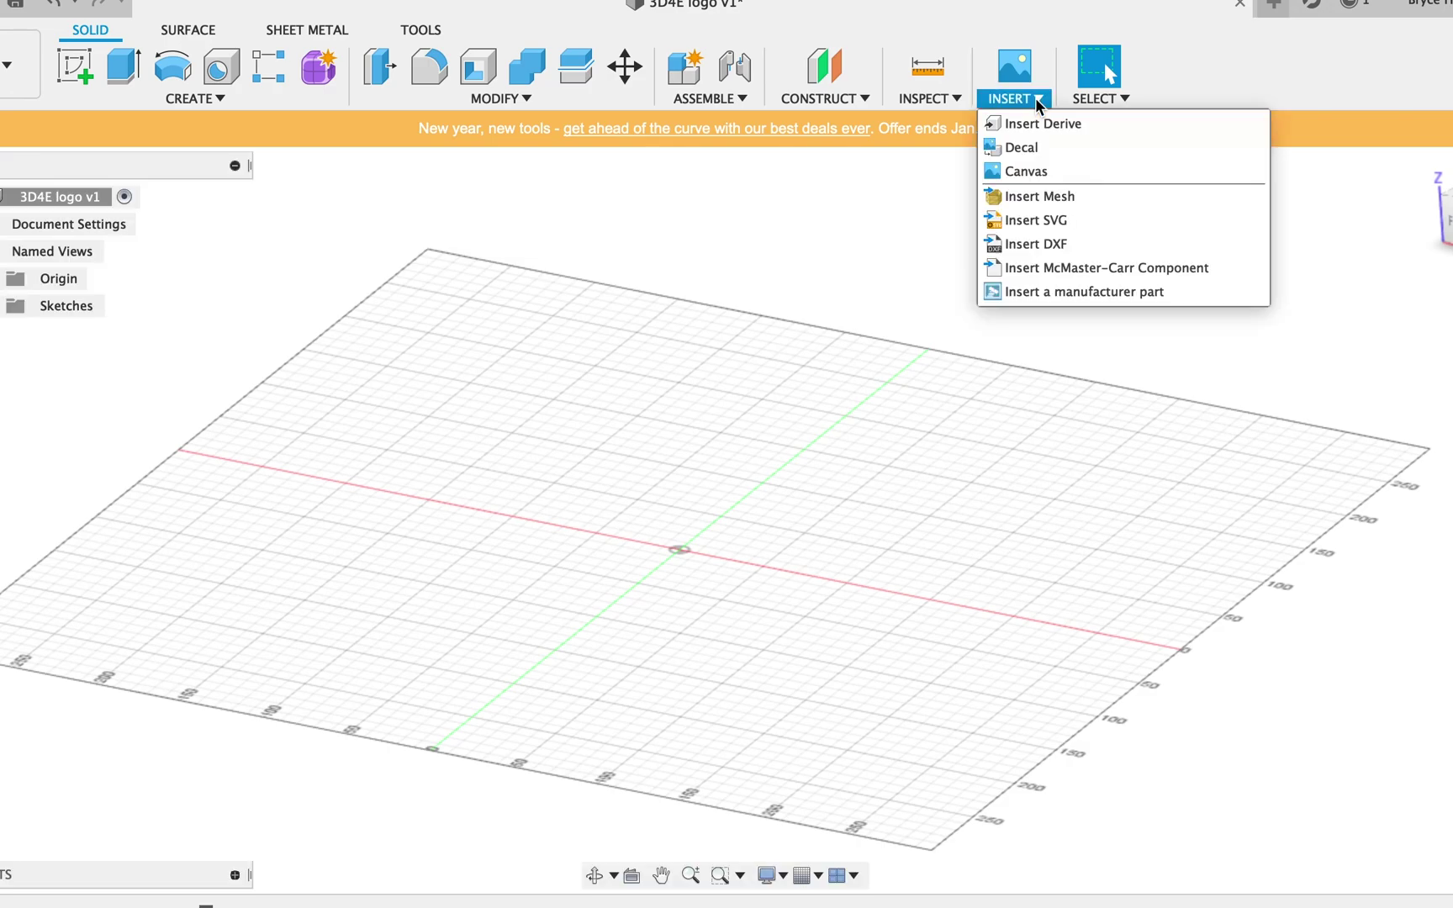
{"action": "left_click", "coordinate": [1036, 220]}
{"action": "left_click", "coordinate": [1385, 324]}
{"action": "scroll", "coordinate": [402, 425], "scroll_direction": "down", "scroll_amount": 4}
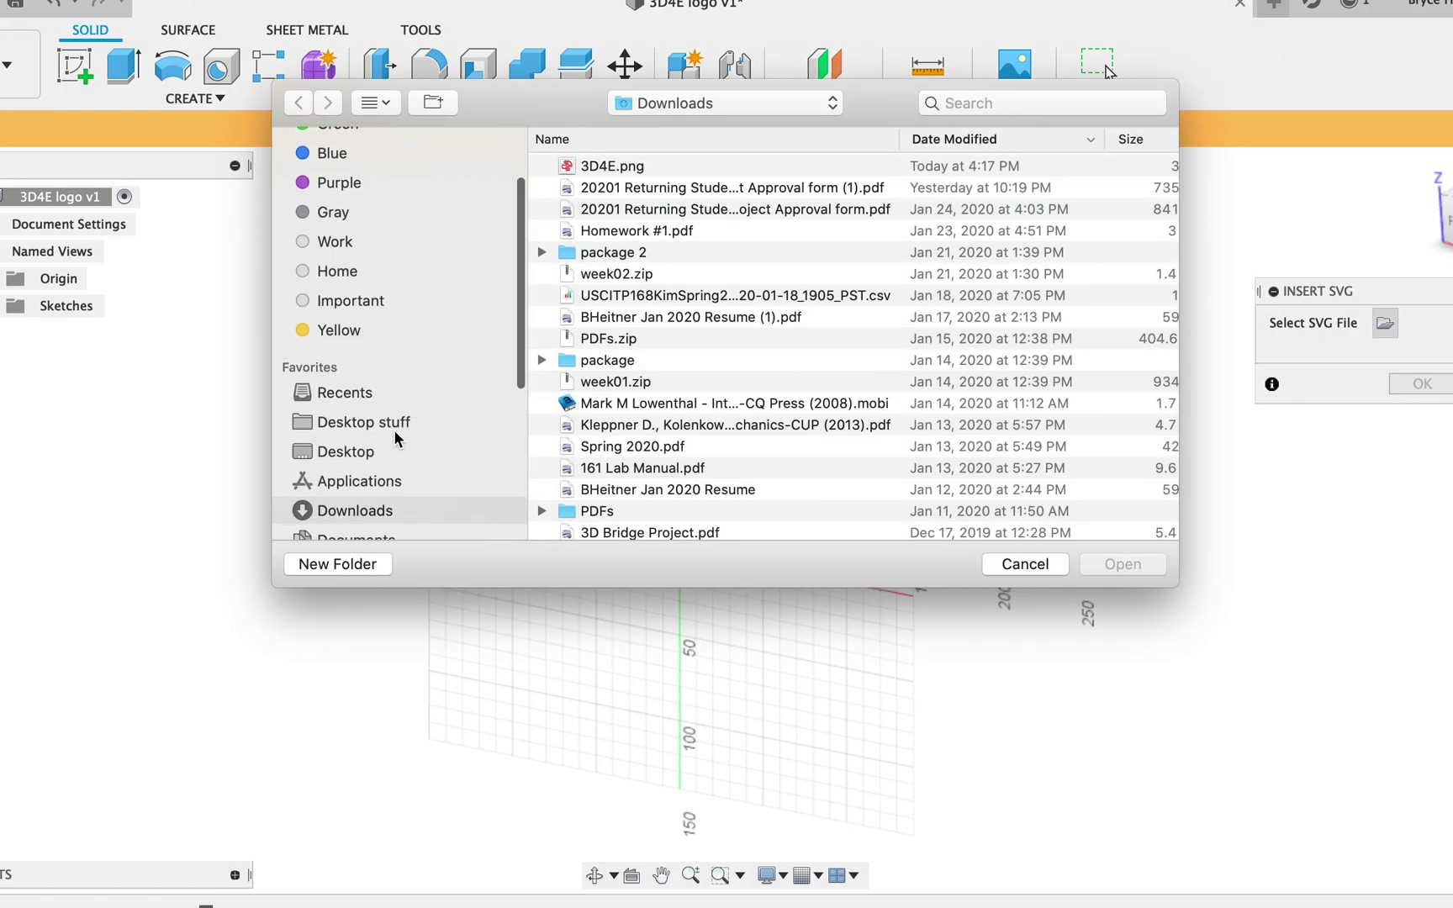
{"action": "left_click", "coordinate": [365, 452]}
{"action": "left_click", "coordinate": [613, 347]}
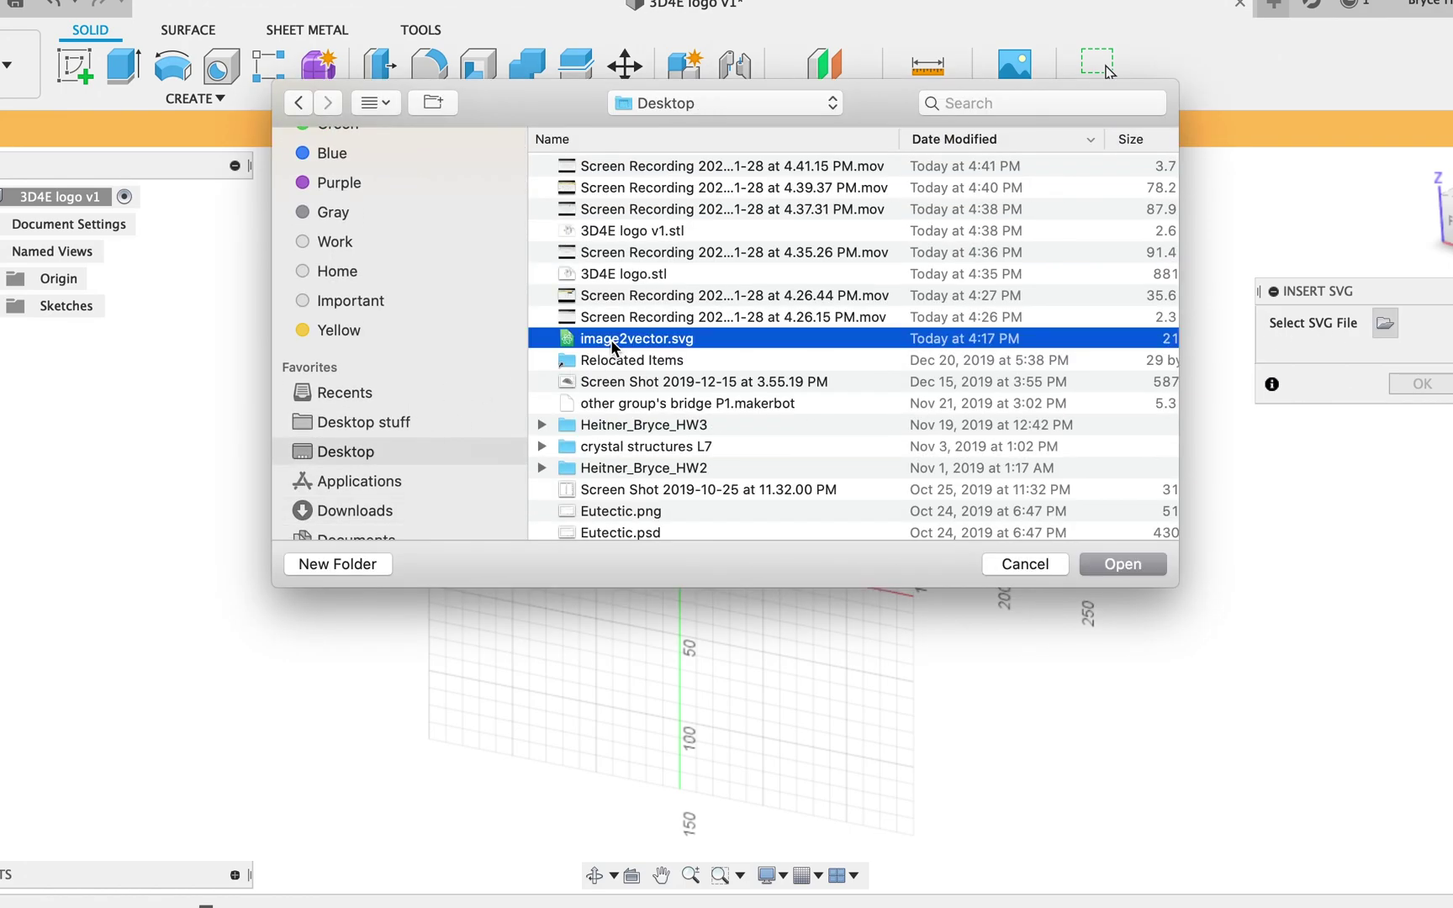
{"action": "double_click", "coordinate": [613, 346]}
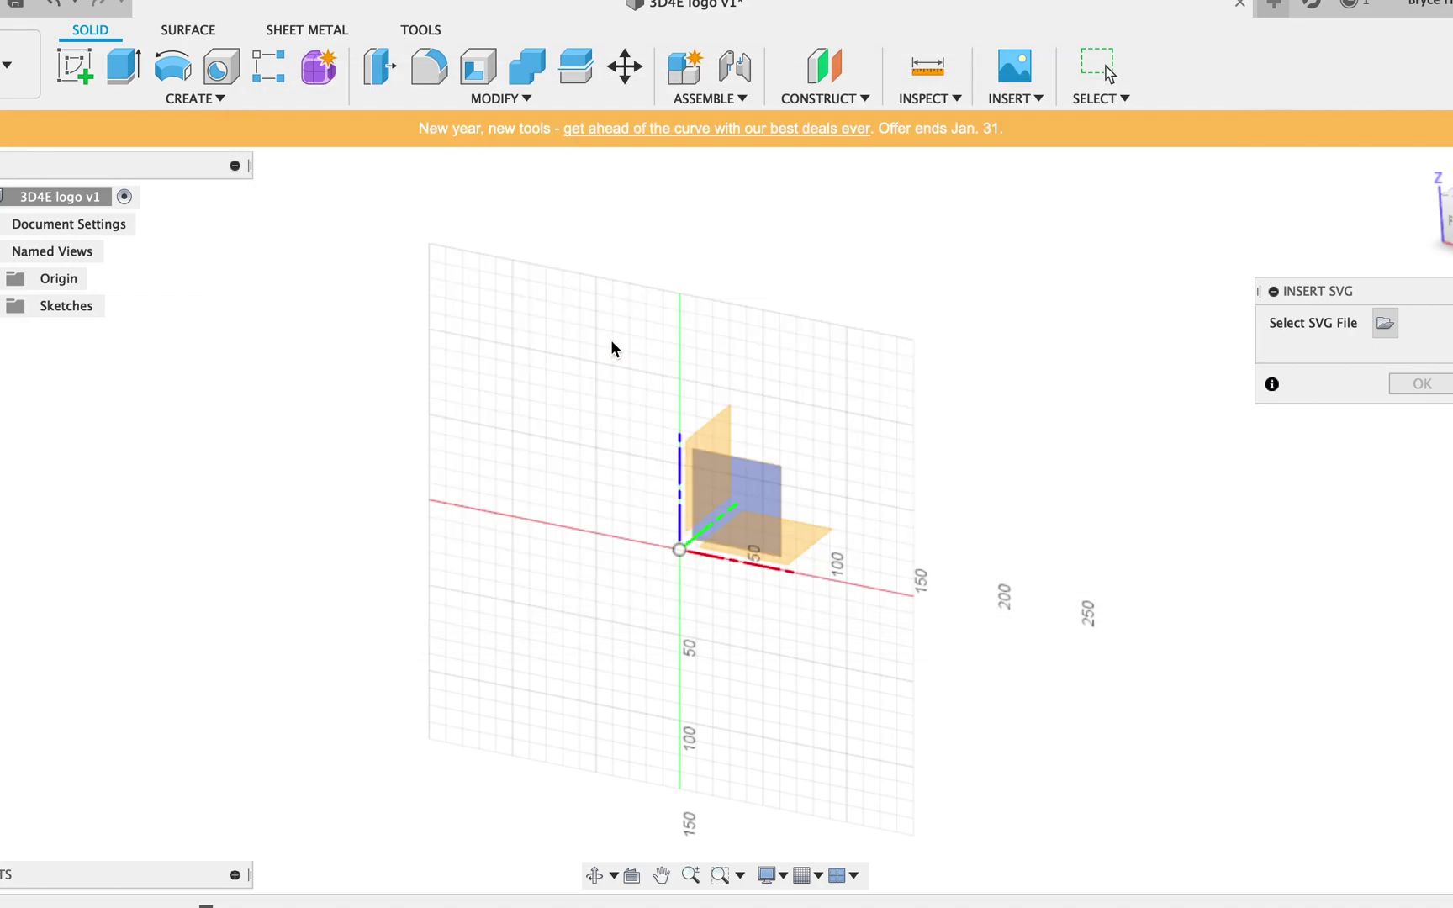
{"action": "left_click", "coordinate": [809, 528]}
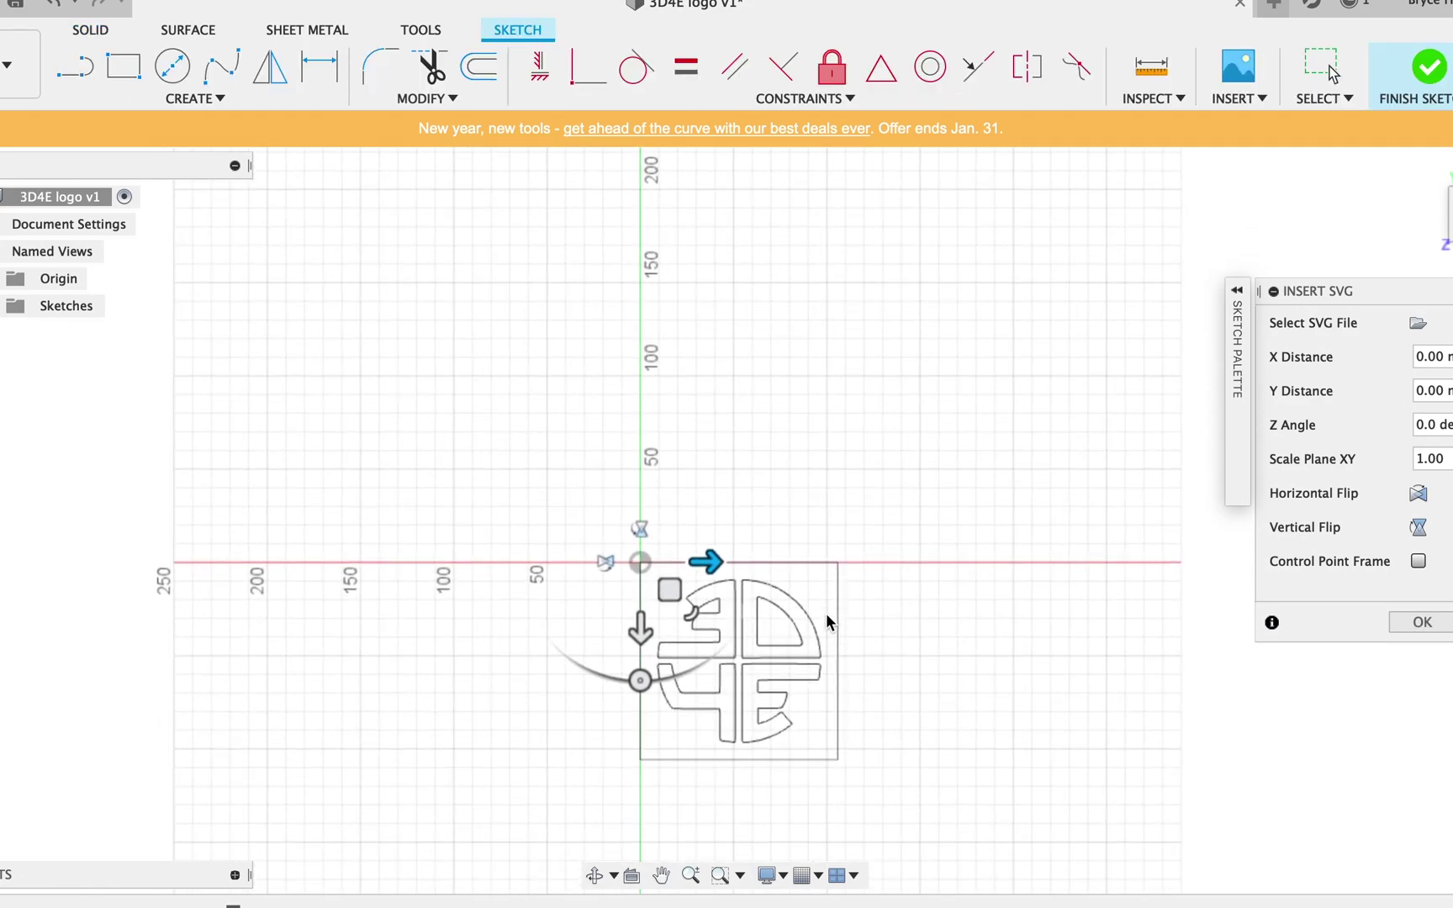
- Start a solid Extrude and select the four logo profiles, beginning with the D
{"action": "left_click", "coordinate": [90, 29]}
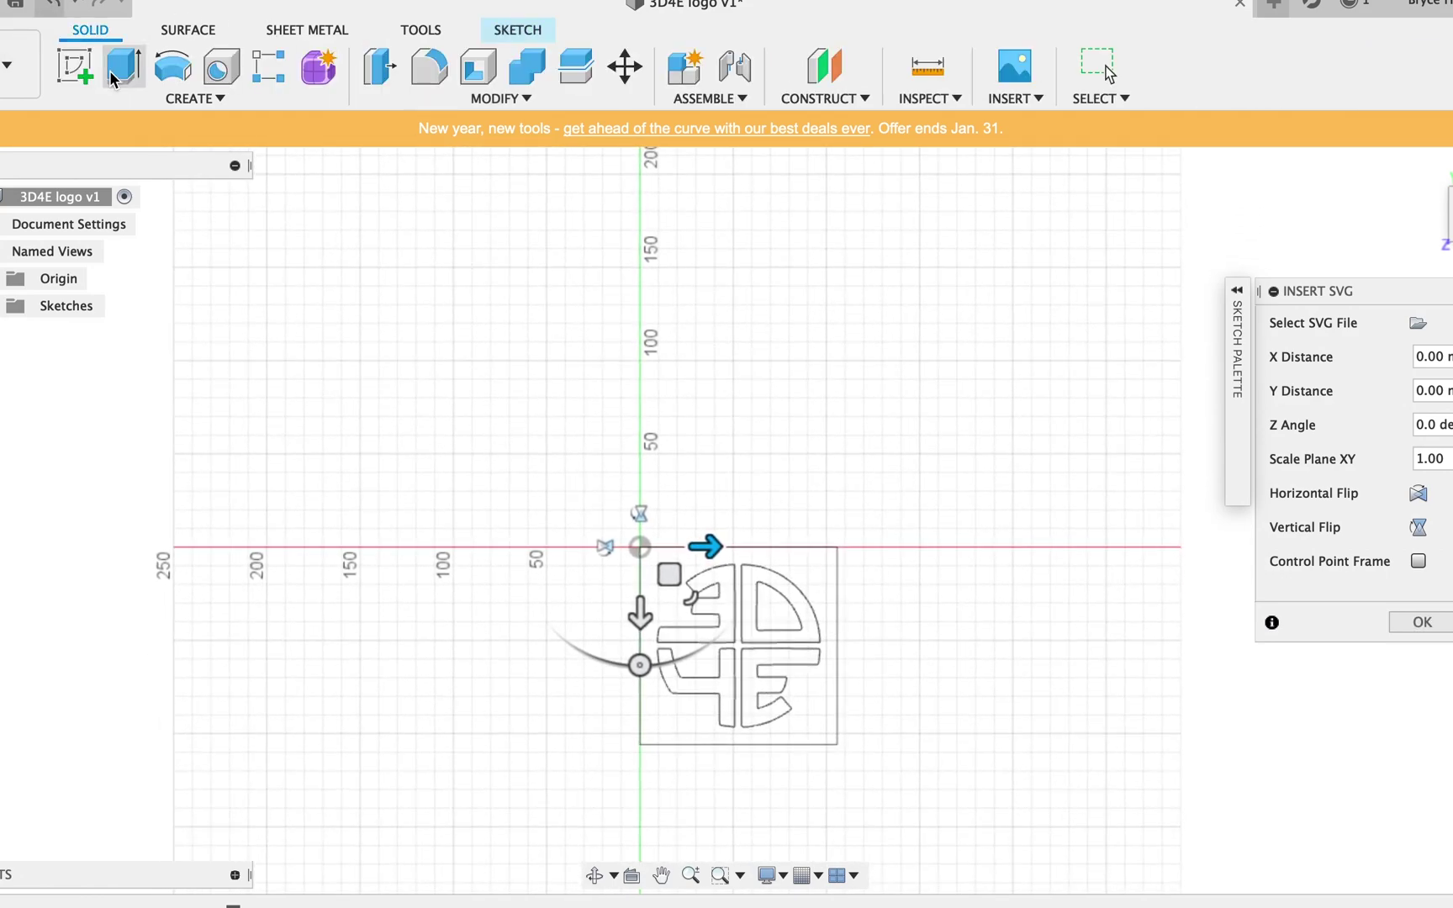
{"action": "left_click", "coordinate": [124, 76]}
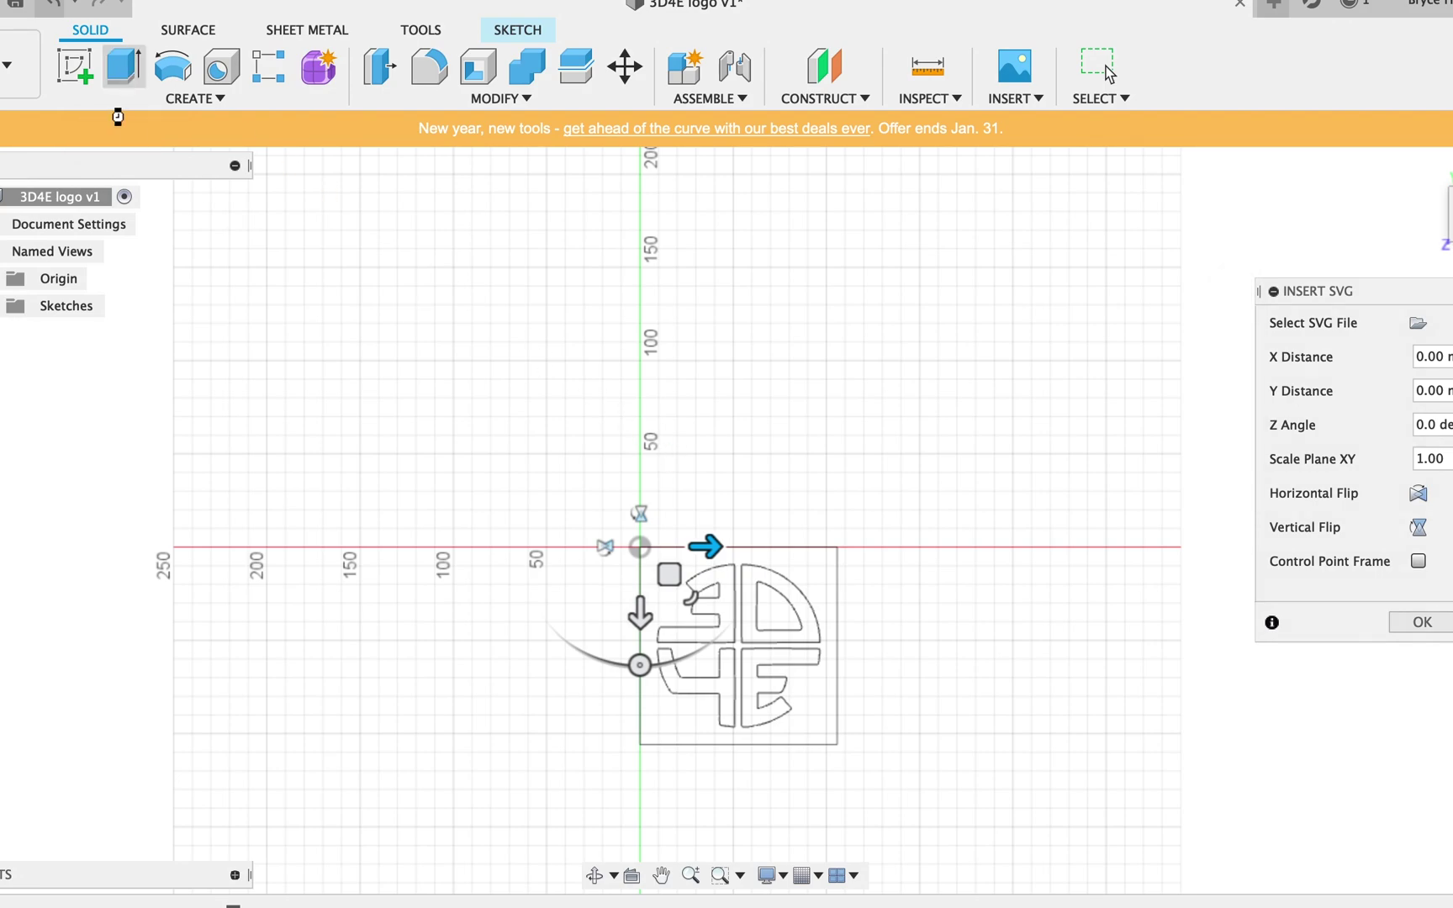
{"action": "left_click", "coordinate": [793, 599]}
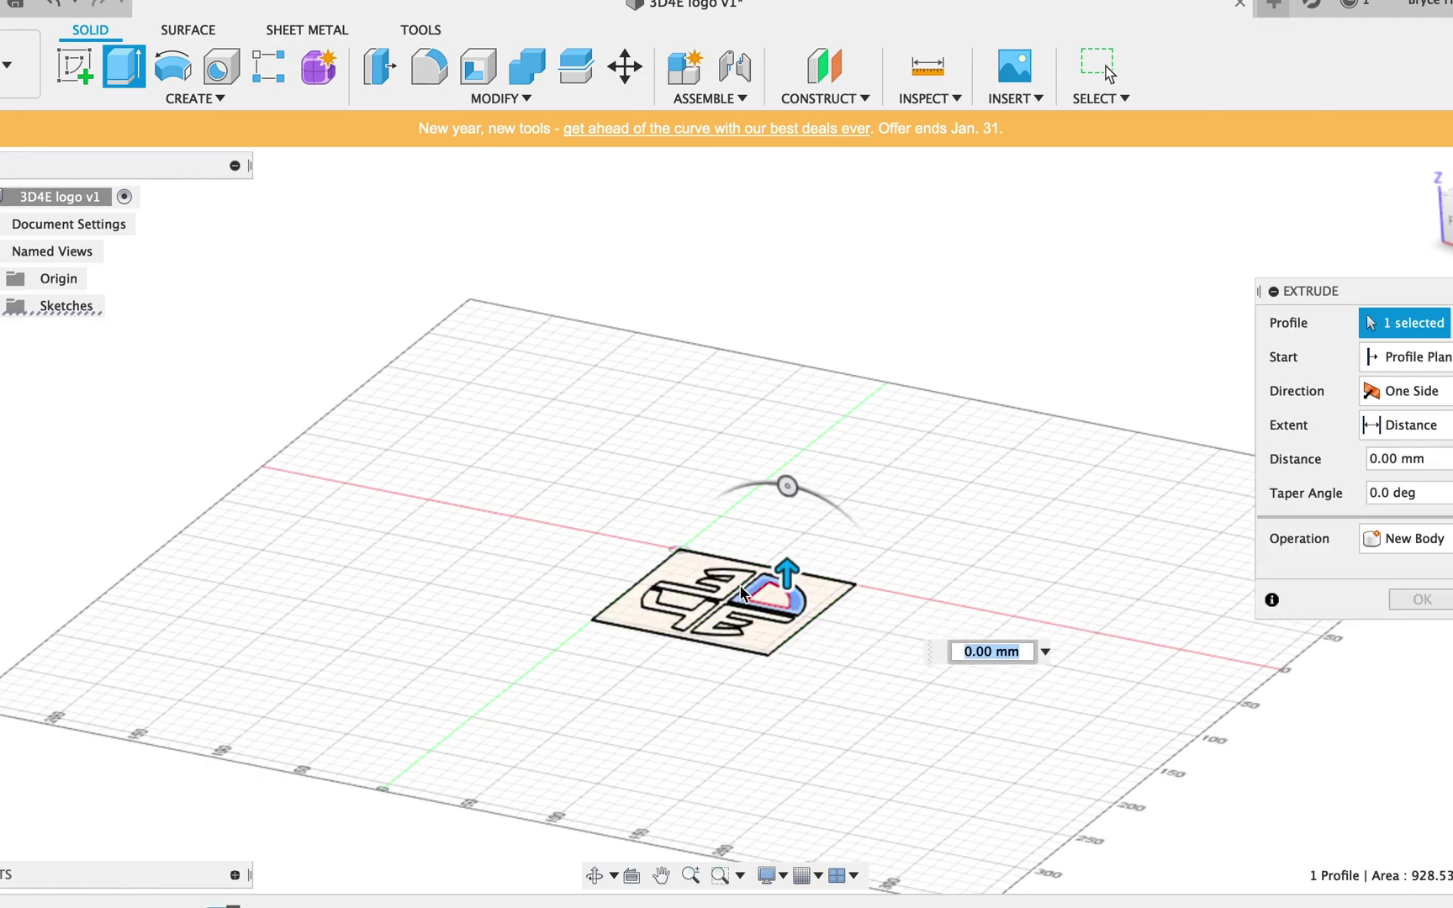
{"action": "left_click", "coordinate": [700, 610]}
{"action": "left_click", "coordinate": [719, 626]}
{"action": "left_click", "coordinate": [719, 627]}
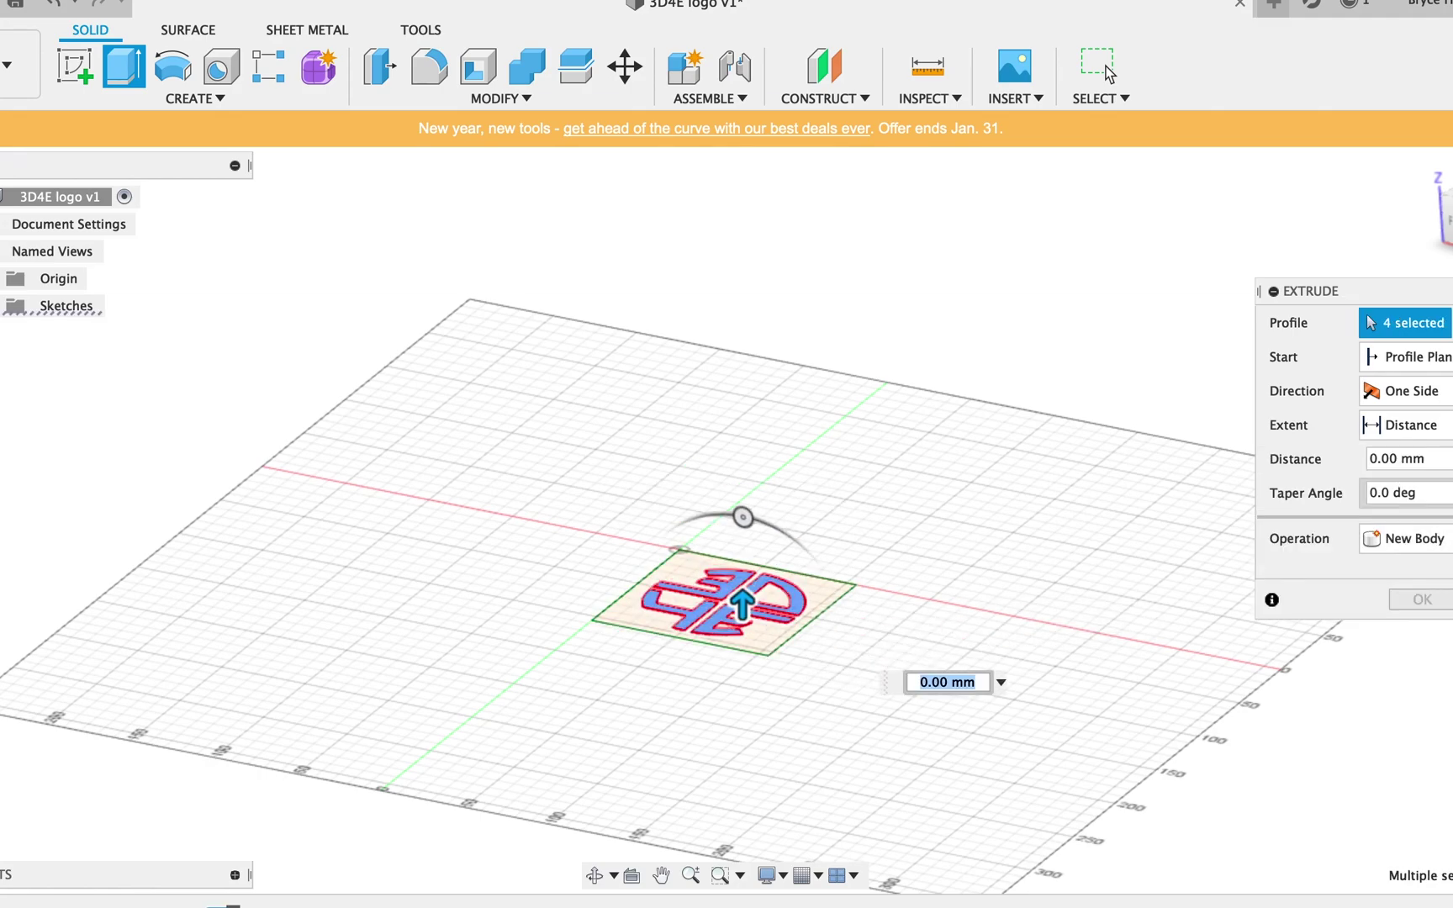
- Set the extrusion distance to 20 mm and confirm, creating Body17 to Body20
{"action": "double_click", "coordinate": [1403, 458]}
{"action": "triple_click", "coordinate": [1402, 459]}
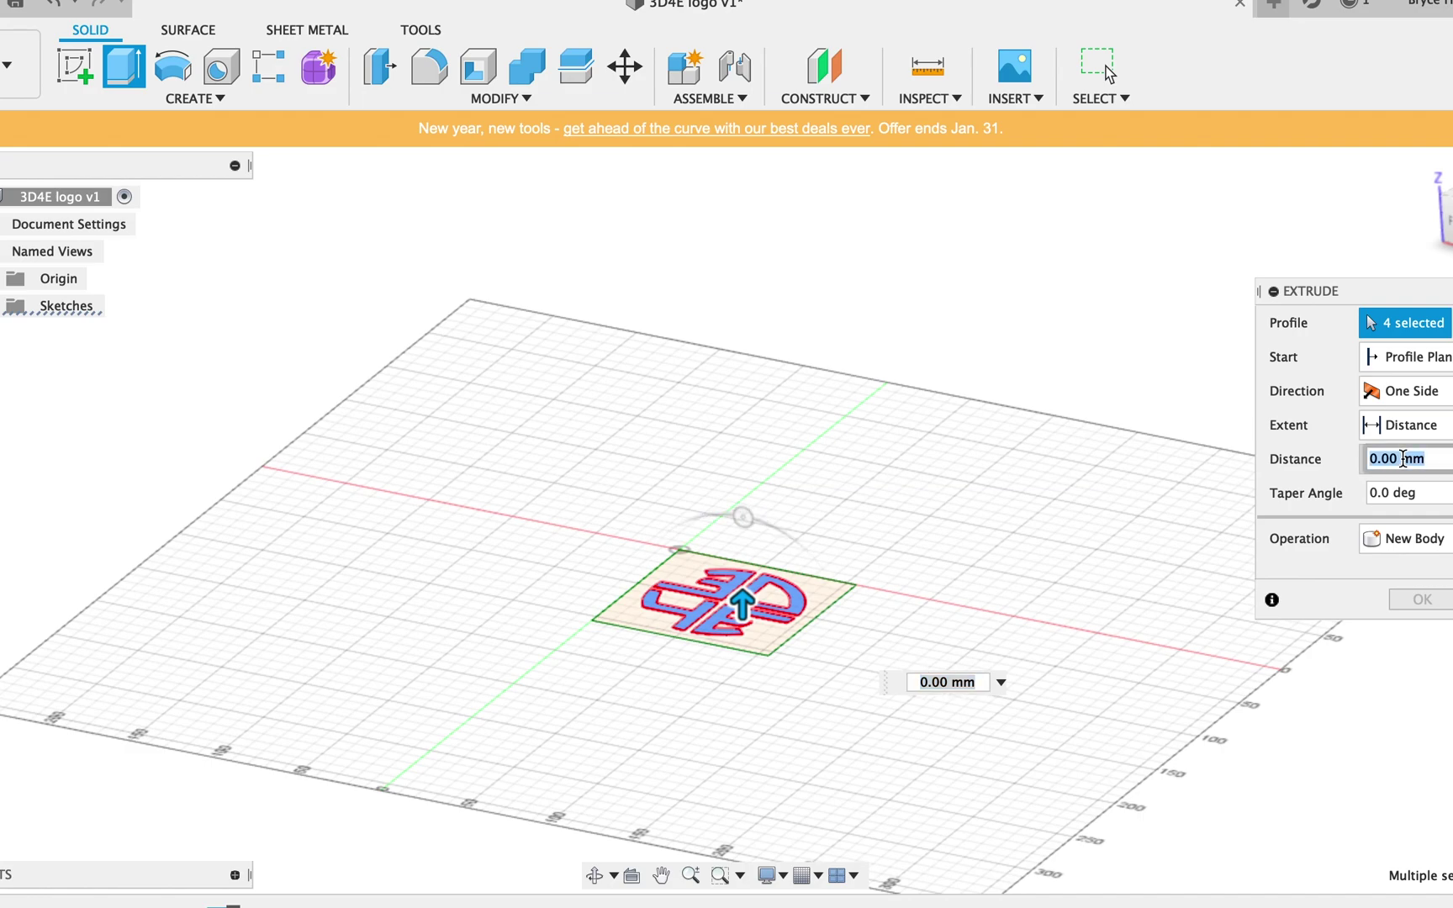
{"action": "type", "text": "20mm"}
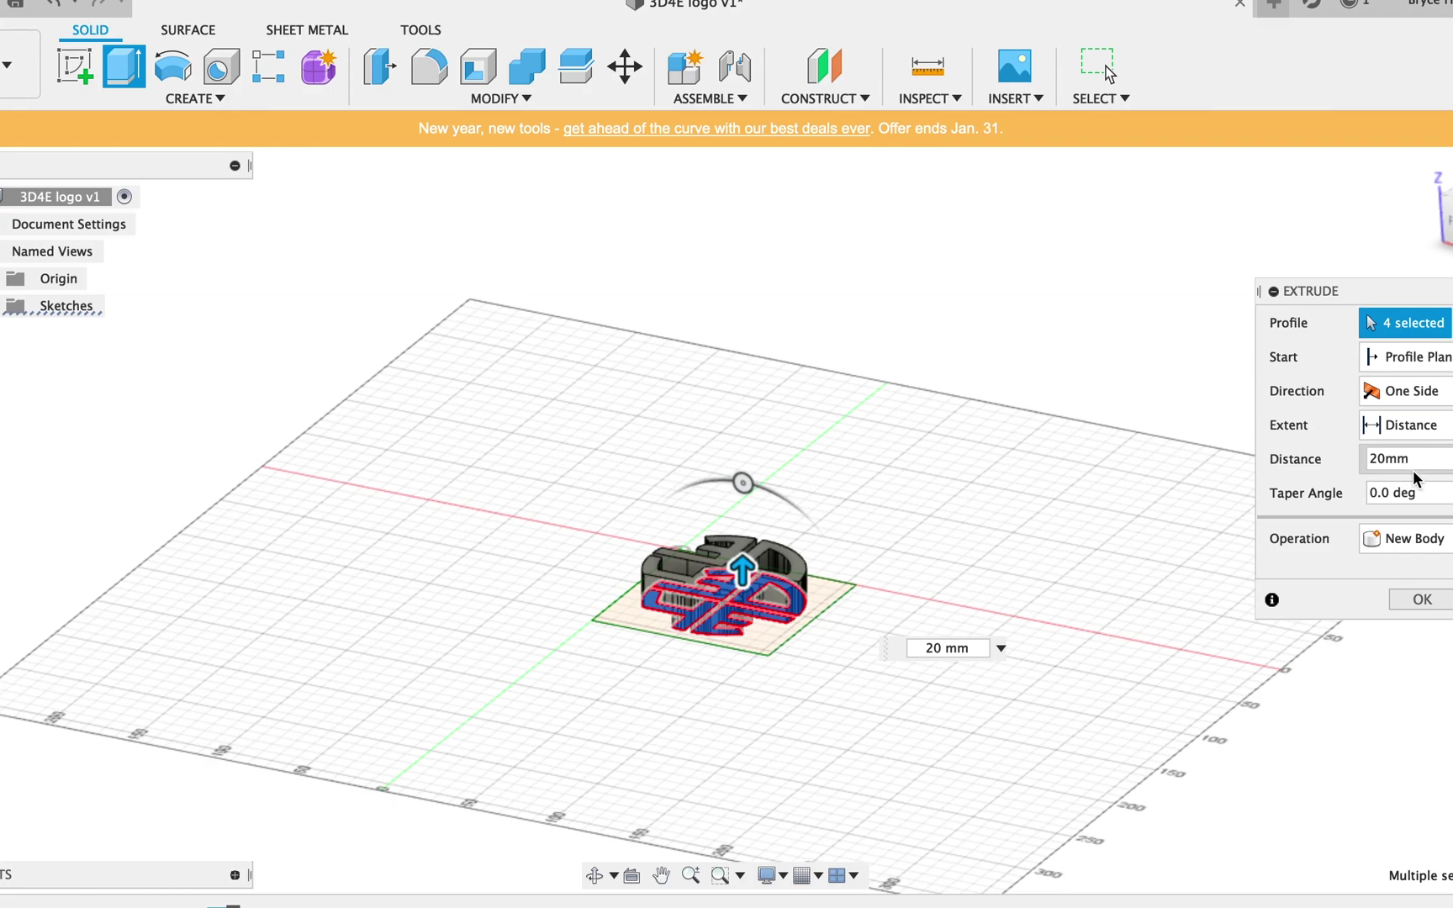
{"action": "left_click", "coordinate": [1418, 605]}
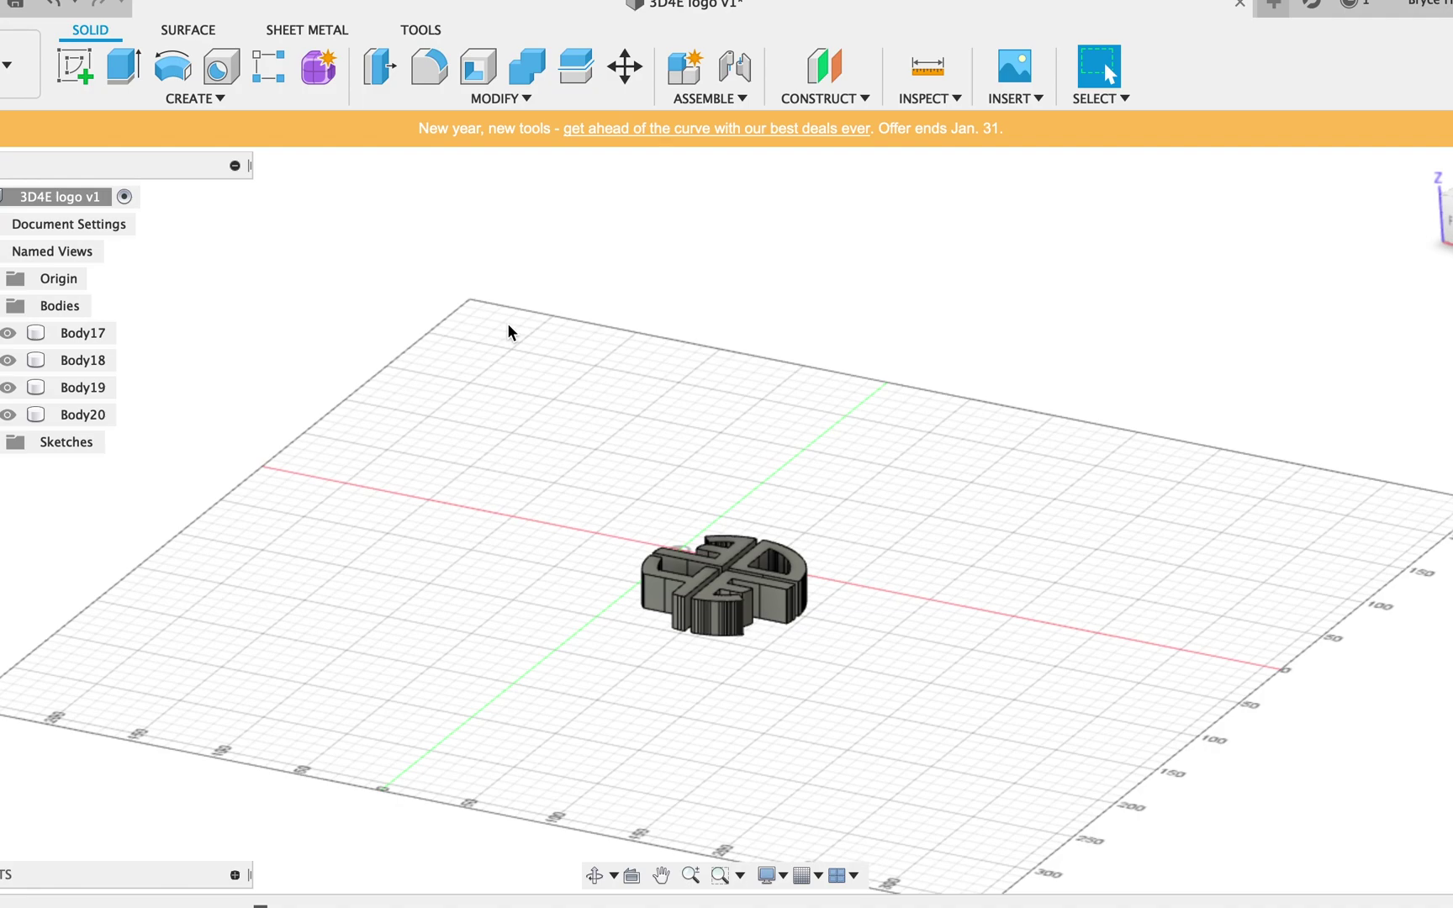
{"action": "right_click", "coordinate": [44, 202]}
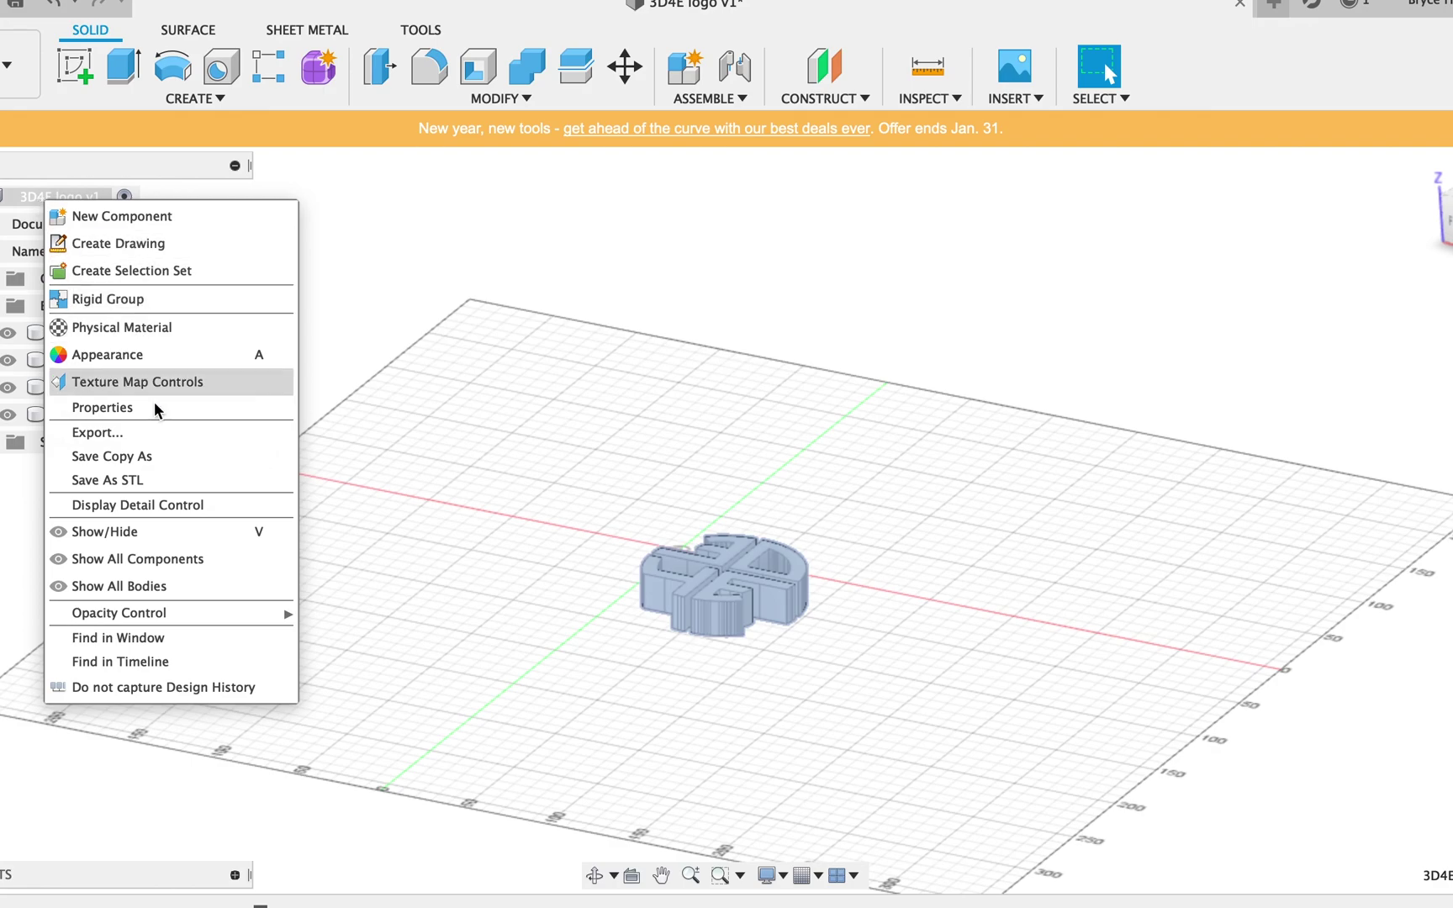
- Export '3D4E logo v1' as an STL with default settings, bringing up the Desktop save window
{"action": "left_click", "coordinate": [163, 481]}
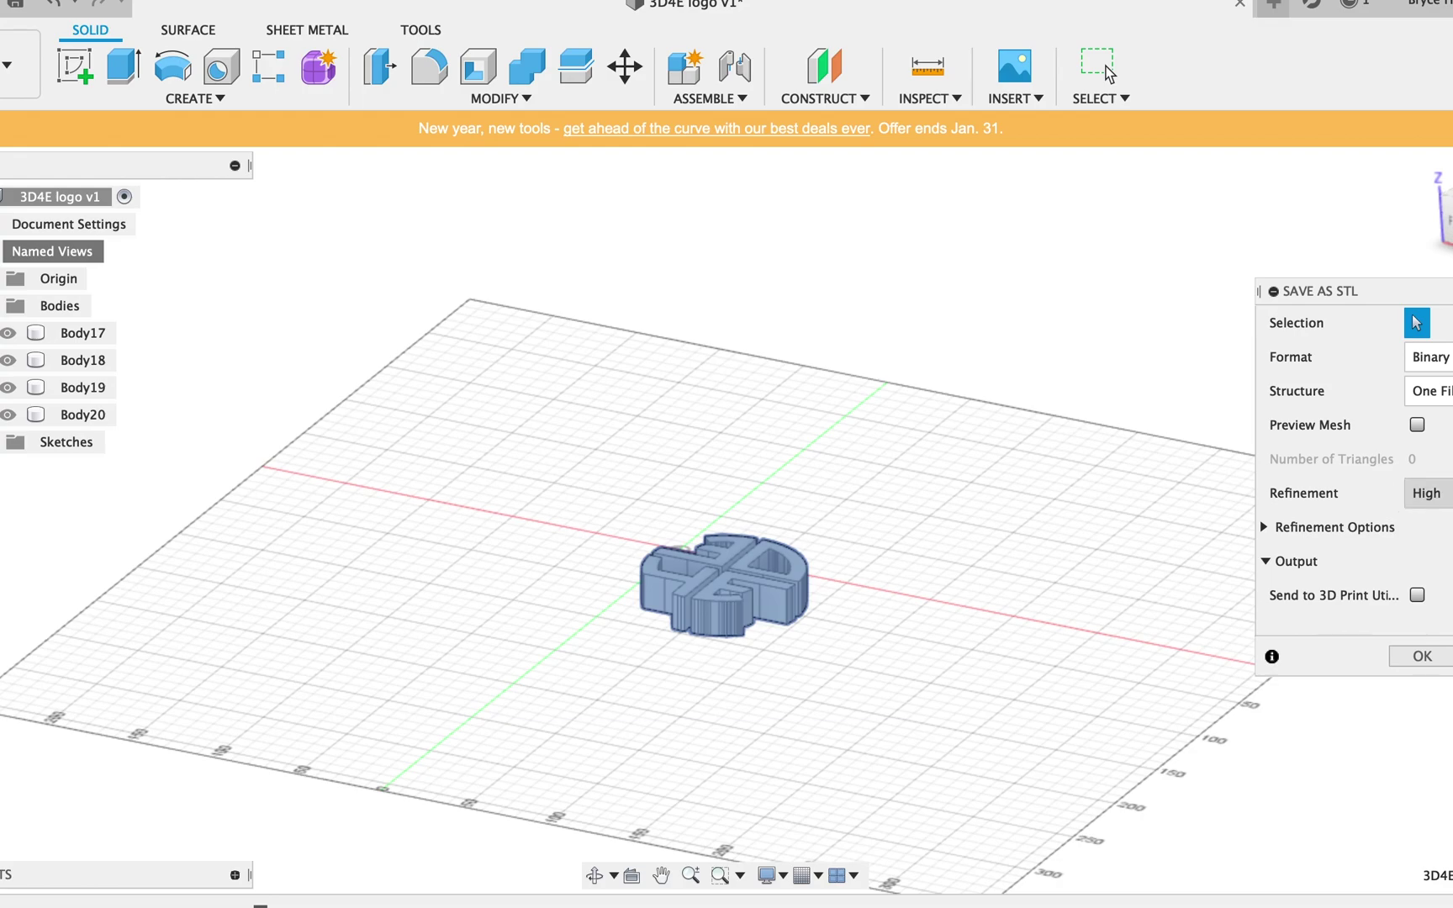
{"action": "left_click", "coordinate": [1412, 653]}
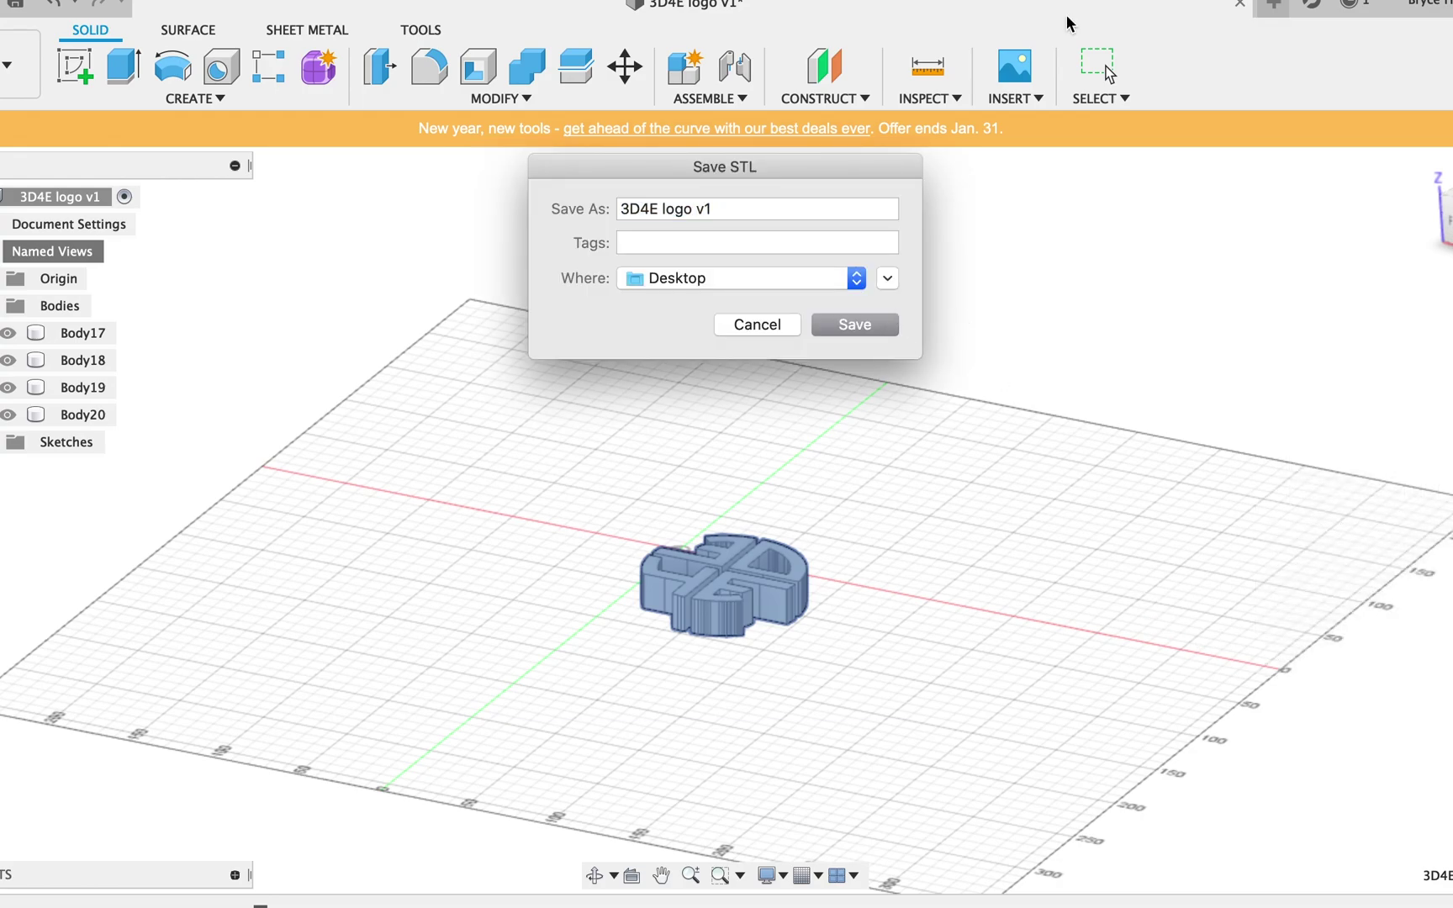